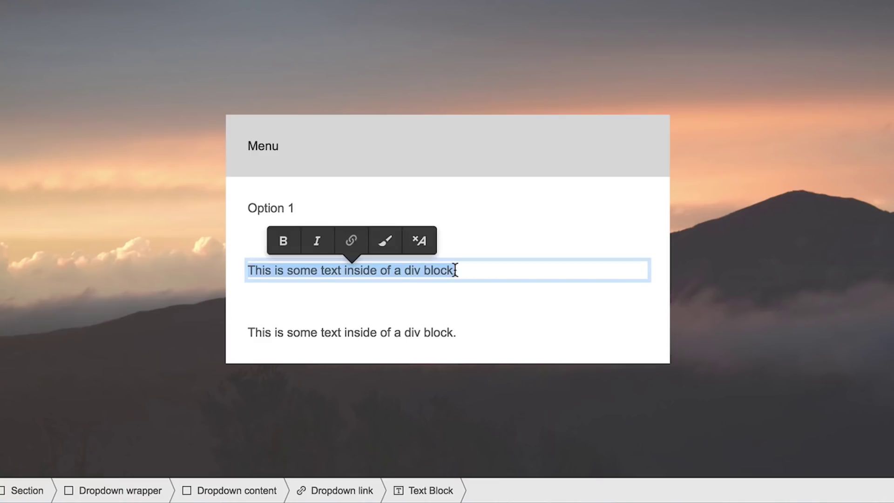
# - Preview the finished dropdown, opening and closing the Option 1–3 panel under Menu
pyautogui.write('Option 2')
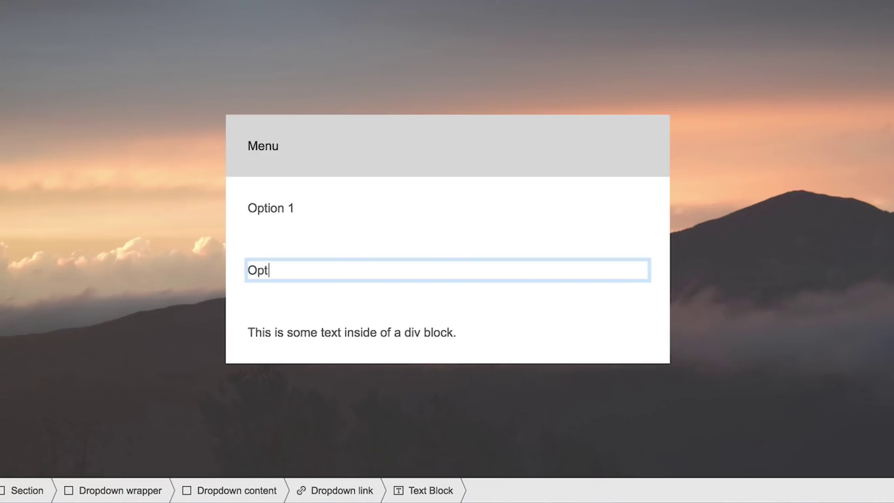
pyautogui.click(818, 293)
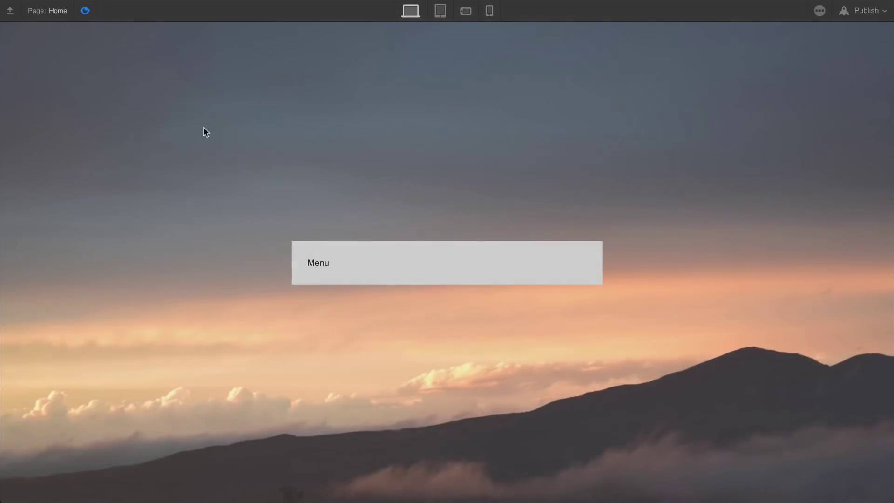
pyautogui.moveTo(392, 260)
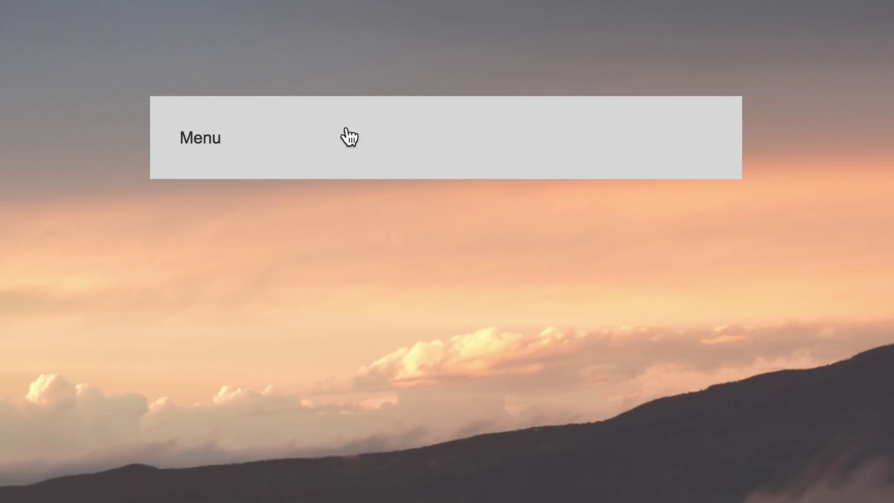
pyautogui.click(346, 145)
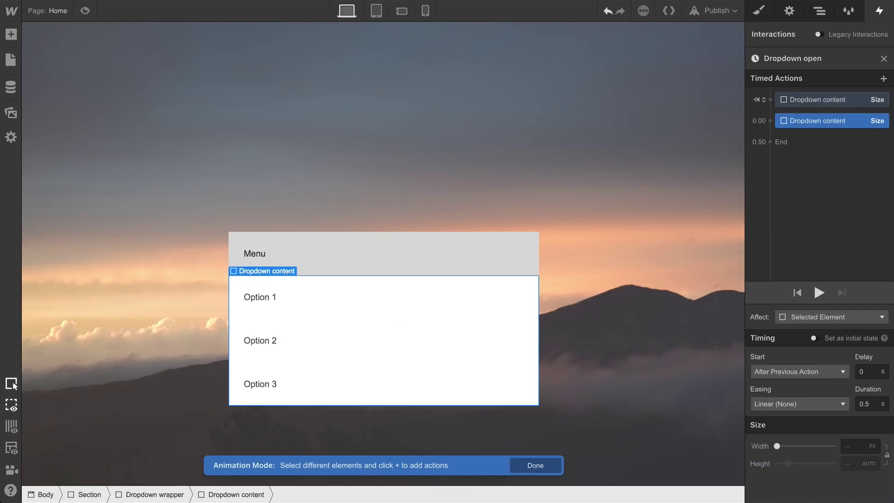
pyautogui.click(819, 292)
pyautogui.click(85, 10)
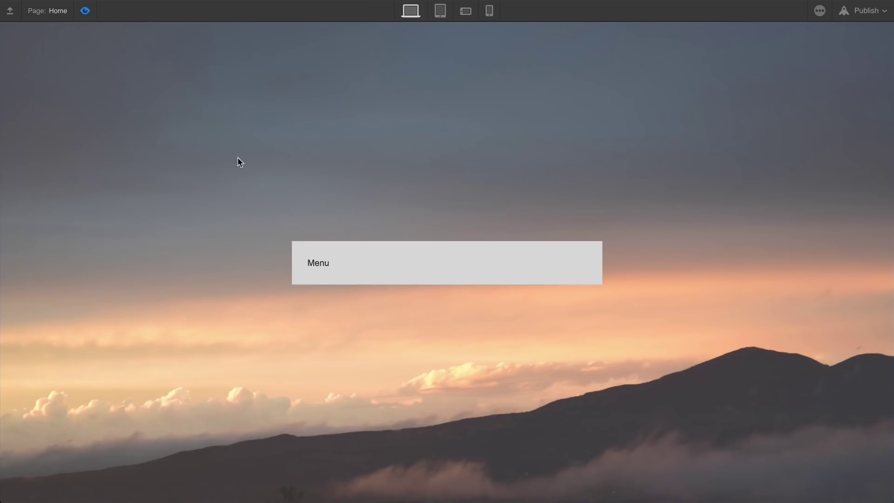
pyautogui.click(391, 258)
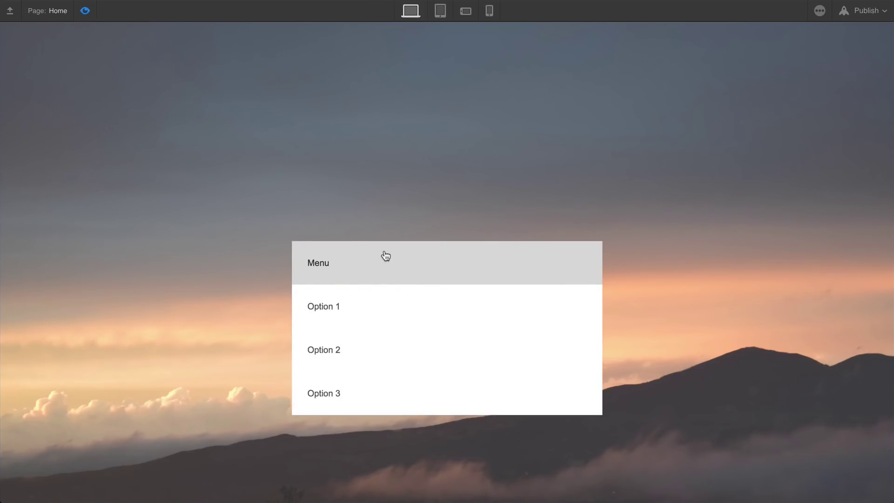
pyautogui.click(383, 255)
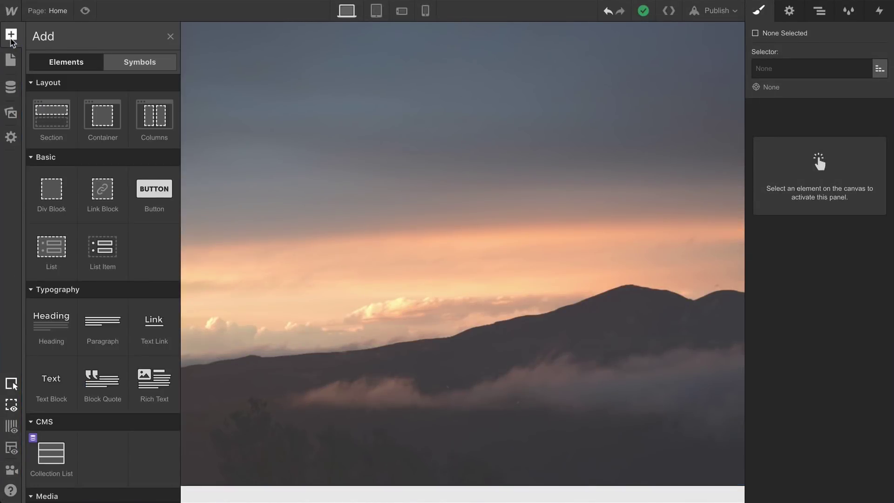
# - Place a div block in the Section and give it the class 'Dropdown wrapper'
pyautogui.moveTo(49, 199); pyautogui.dragTo(411, 238)
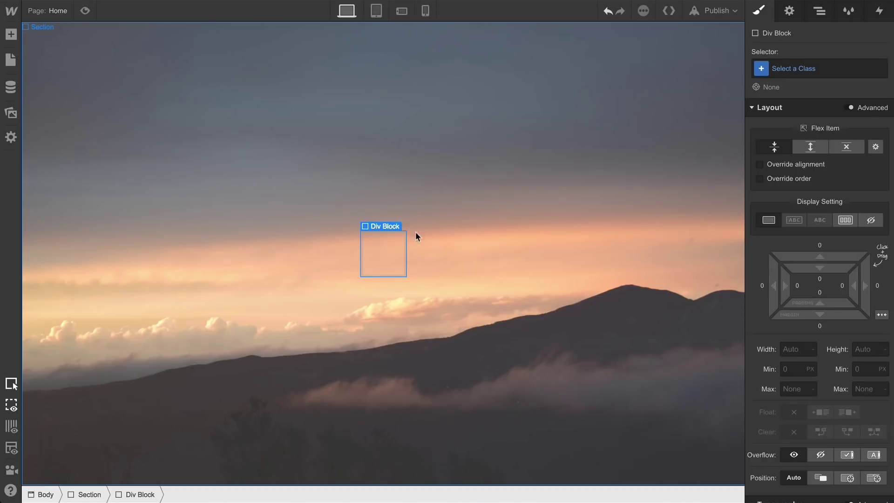
pyautogui.click(844, 71)
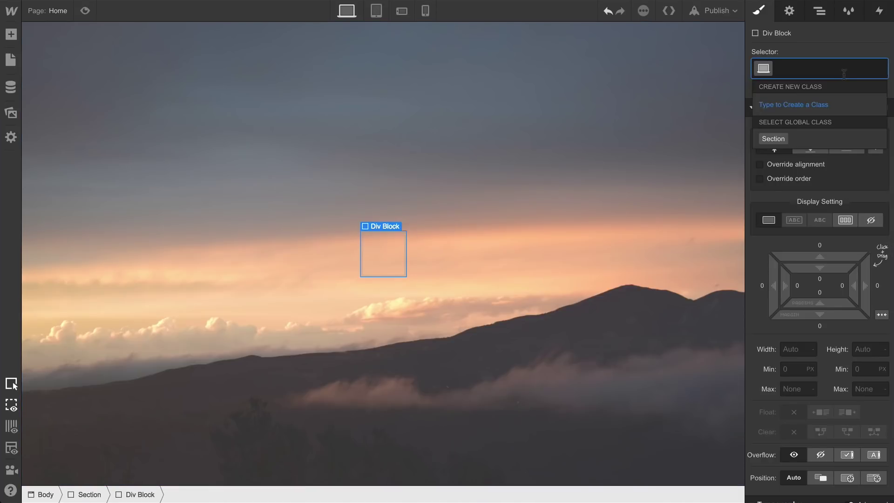
pyautogui.write('Dropdown wrapper')
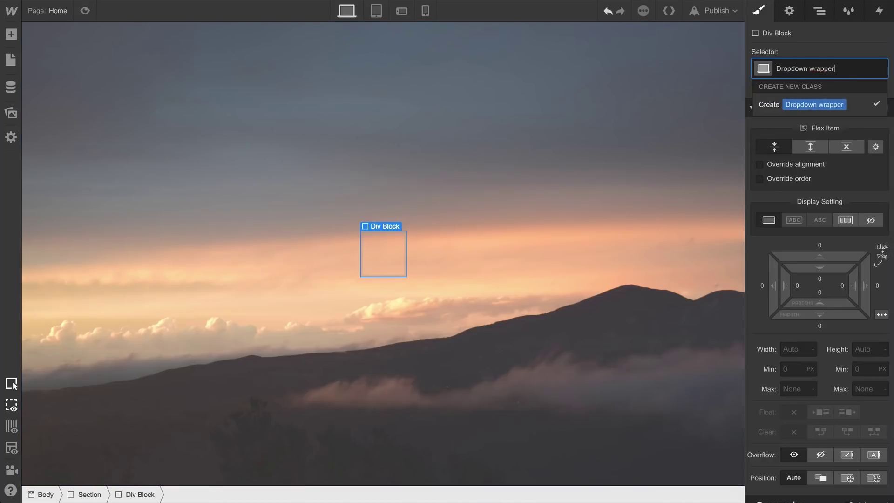
pyautogui.press('Return')
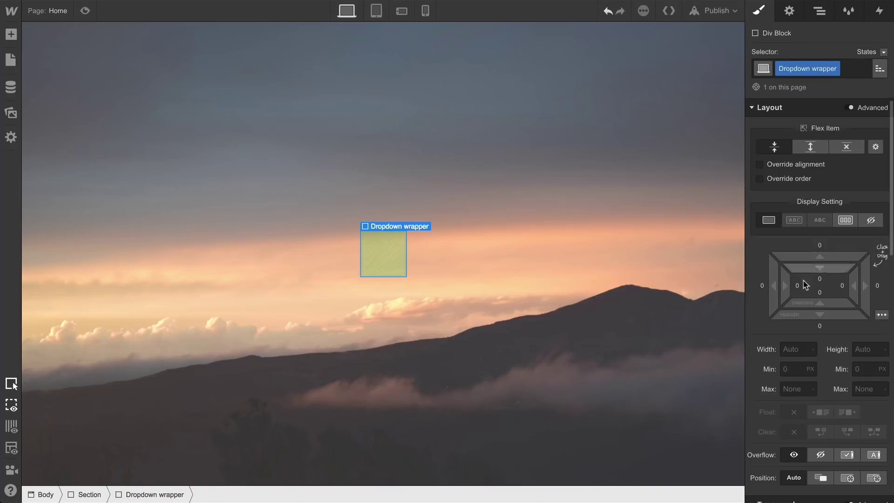
# - Set the Dropdown wrapper's width to 500 px
pyautogui.click(796, 348)
pyautogui.write('500')
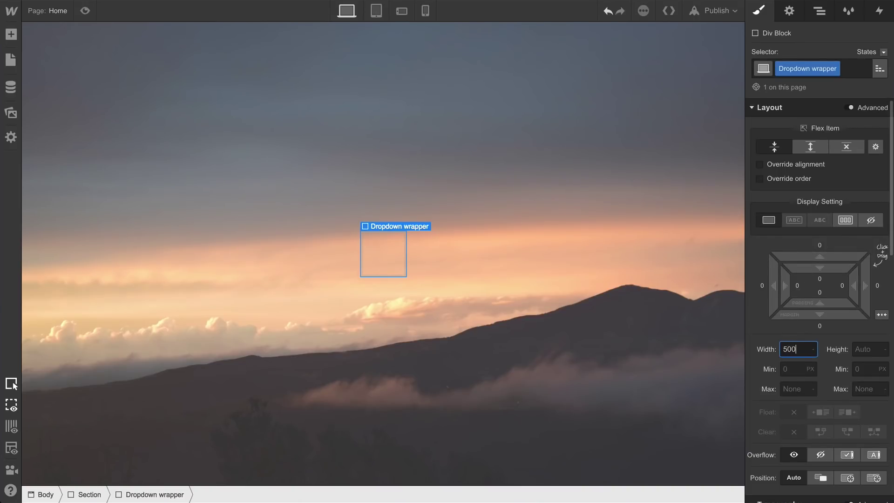
pyautogui.press('Return')
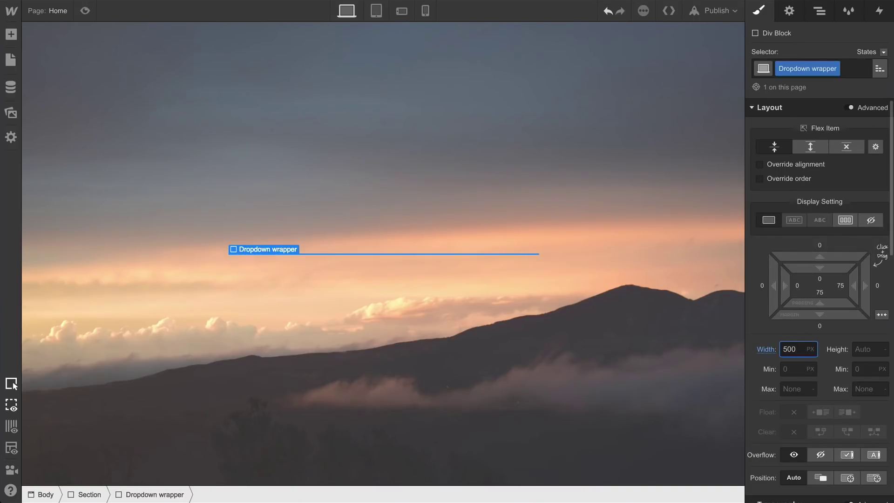
pyautogui.scroll(-3, 792, 356)
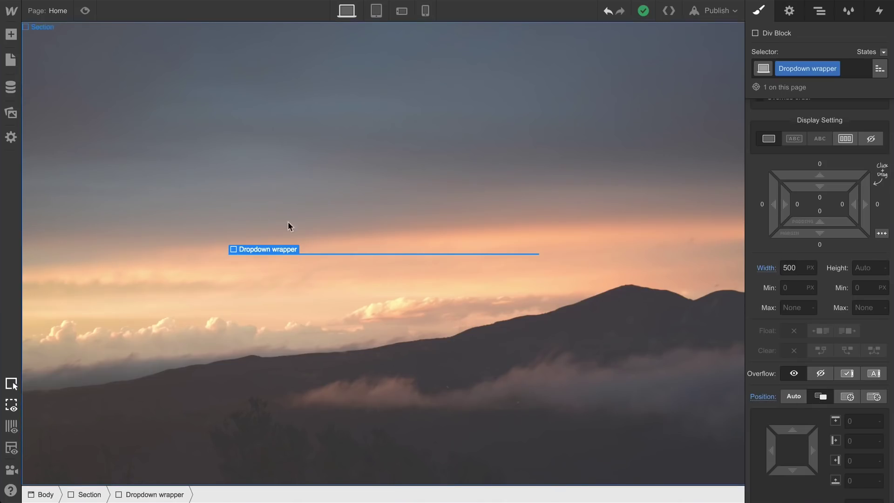
# - Add a div block inside Dropdown wrapper and give it the class 'Dropdown trigger'
pyautogui.click(11, 36)
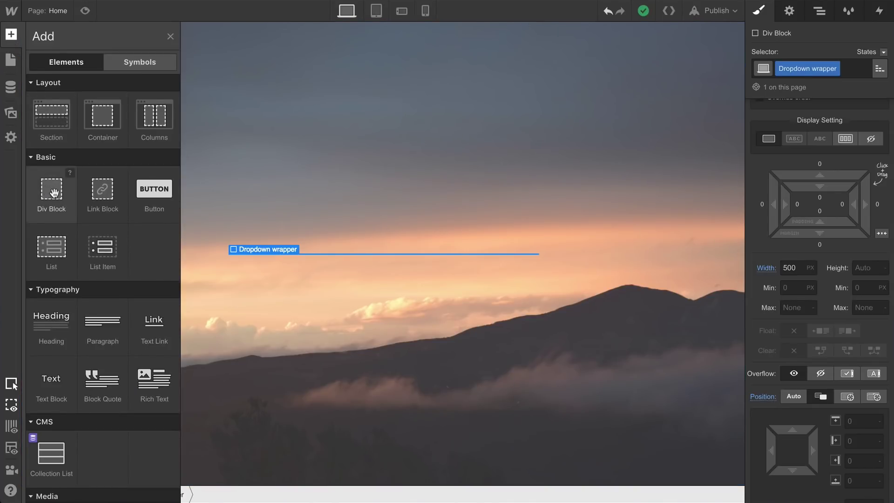
pyautogui.moveTo(51, 188); pyautogui.dragTo(848, 92)
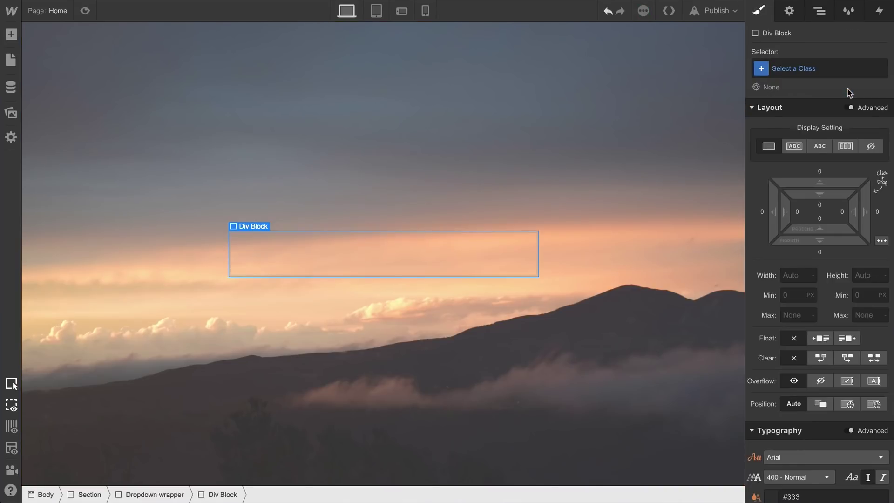
pyautogui.click(812, 72)
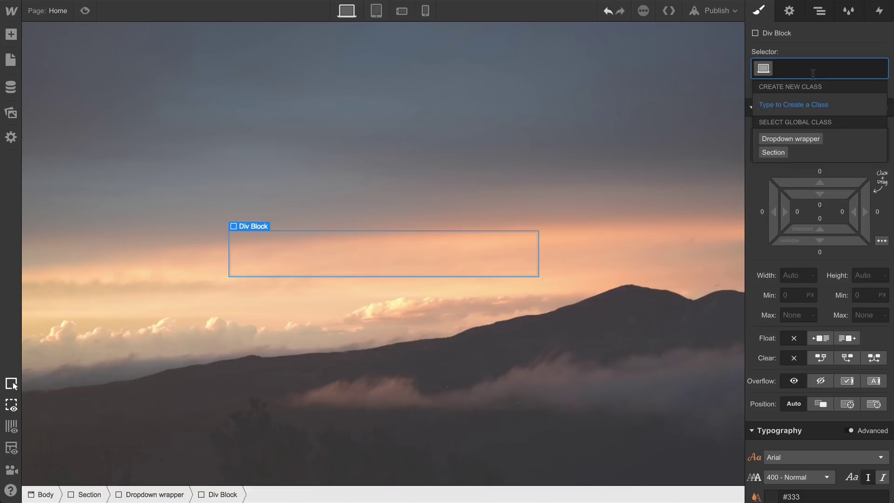
pyautogui.write('Dropdown trigger')
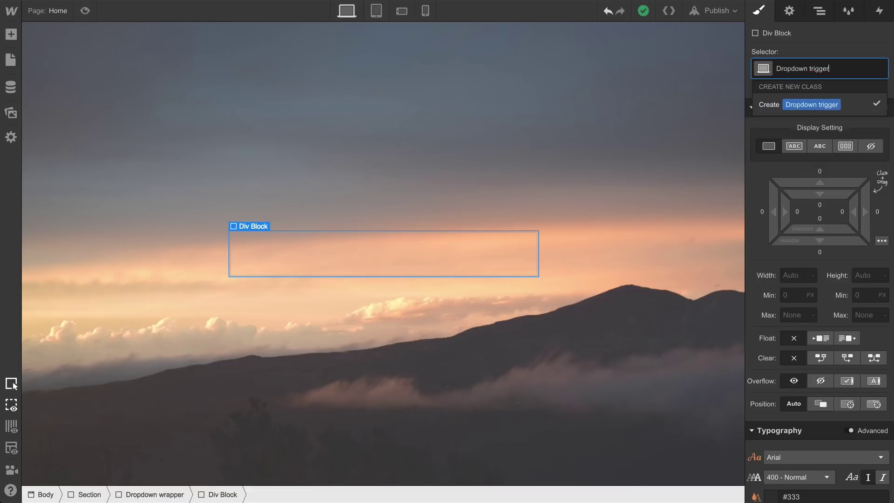
pyautogui.press('Return')
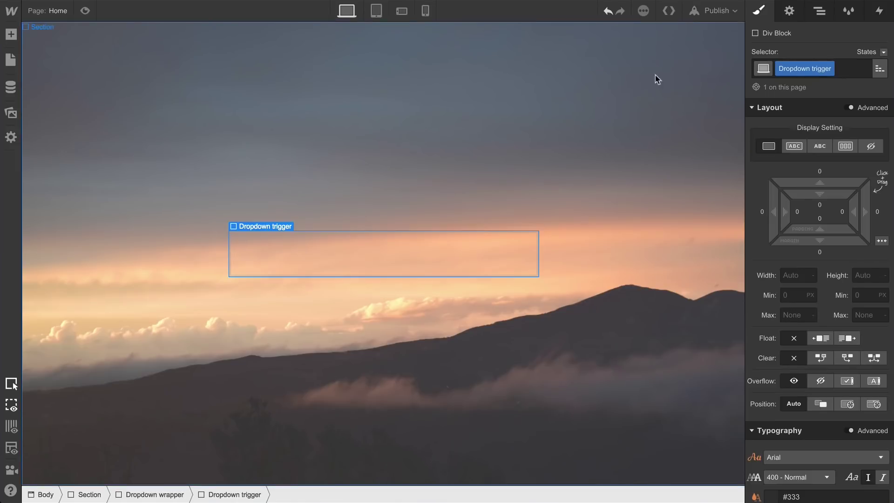
# - Drop a text block into Dropdown trigger and change its text to 'Menu'
pyautogui.click(11, 34)
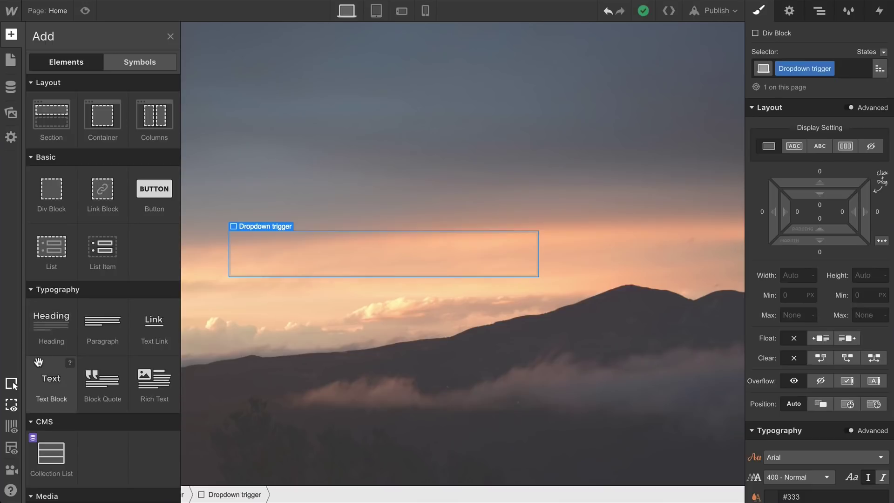
pyautogui.moveTo(42, 368); pyautogui.dragTo(306, 262)
pyautogui.doubleClick(304, 257)
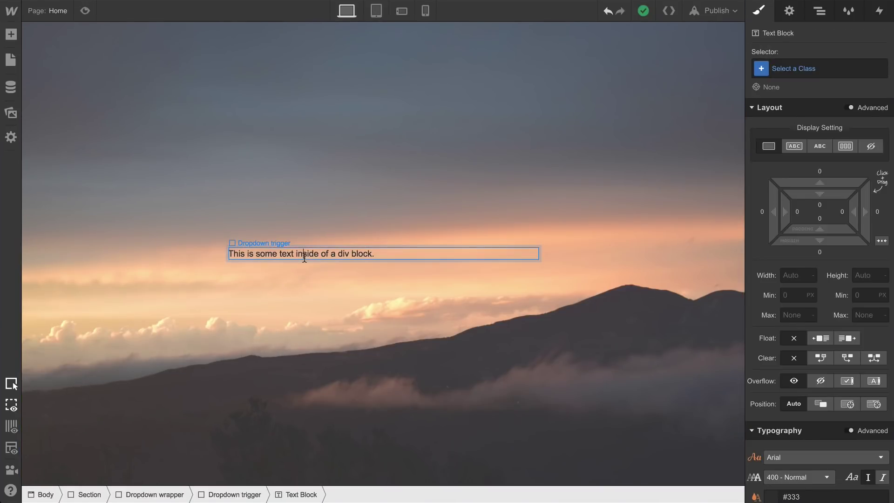
pyautogui.write('Abstract a')
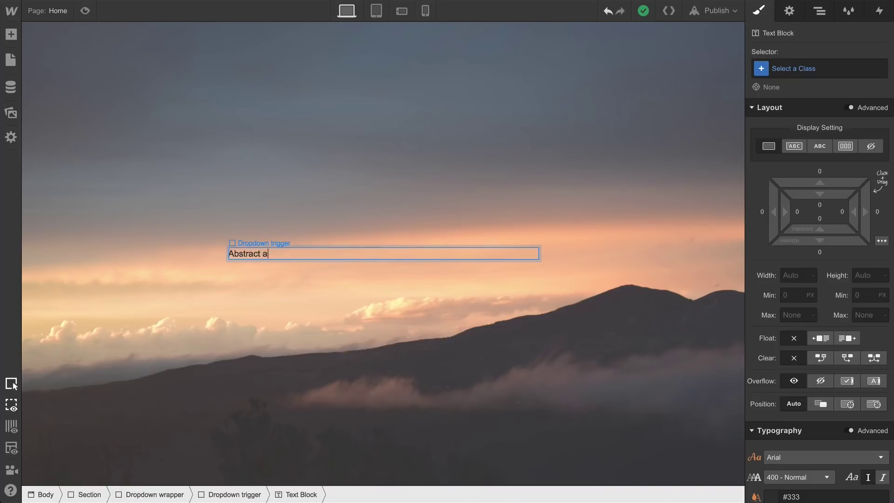
pyautogui.write('rt?')
pyautogui.hotkey('ctrl', 'a')
pyautogui.write('Menu')
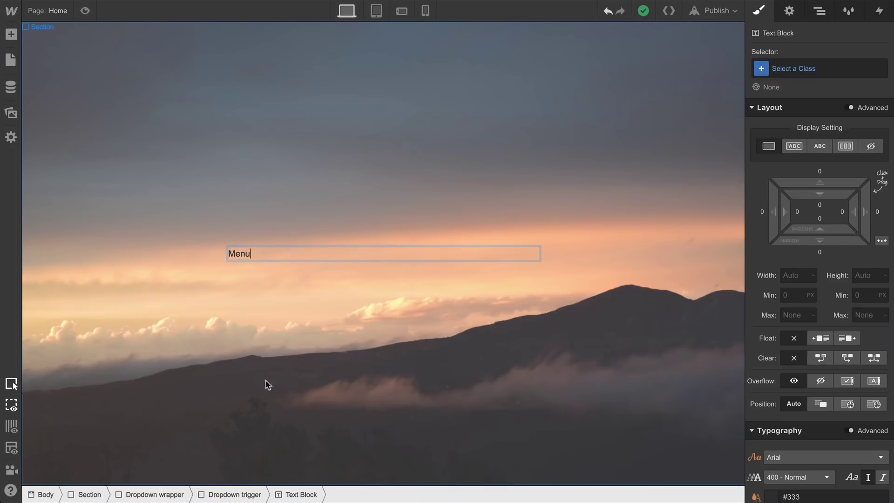
# - Give the Dropdown trigger a light grey background and 25 padding on all sides
pyautogui.click(225, 492)
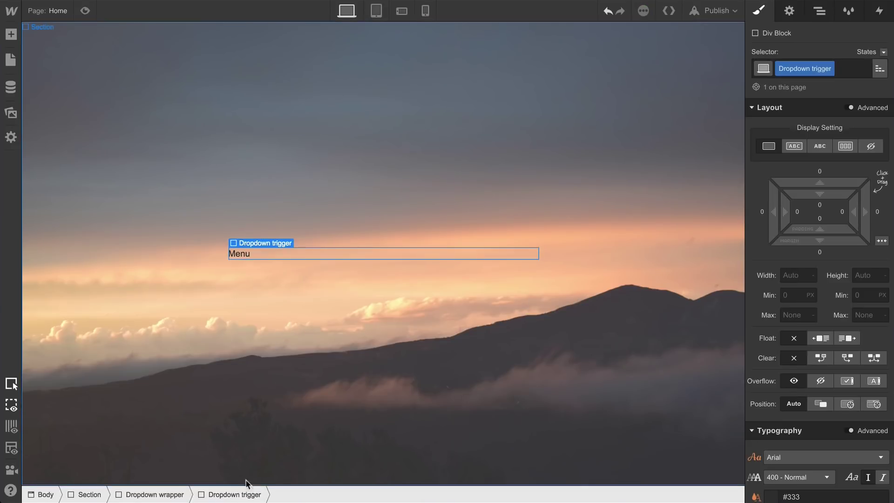
pyautogui.scroll(-10, 774, 335)
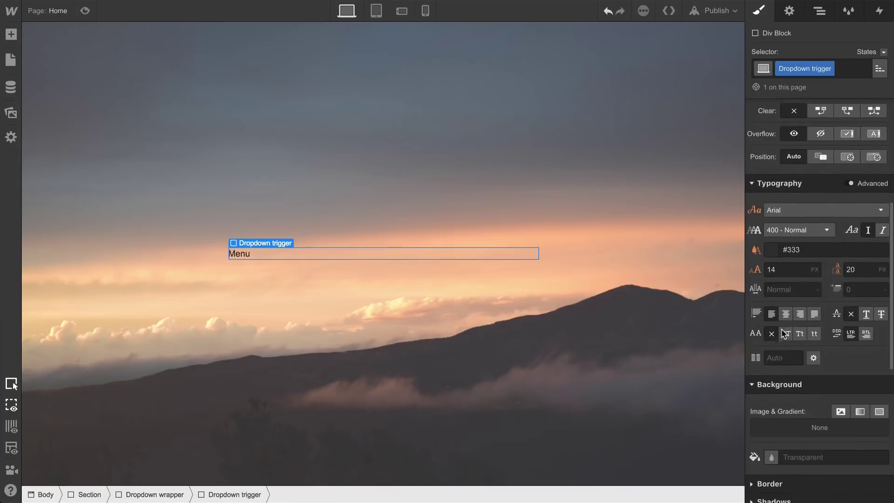
pyautogui.click(772, 363)
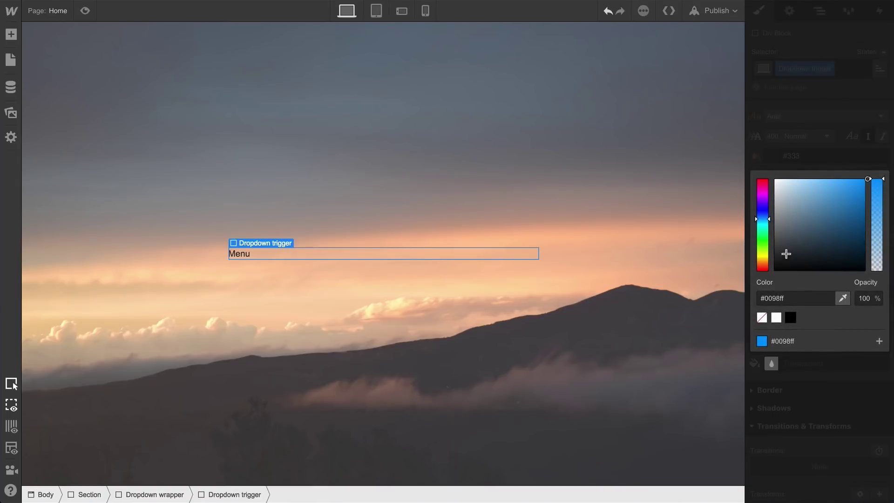
pyautogui.moveTo(782, 245); pyautogui.dragTo(773, 190)
pyautogui.click(769, 167)
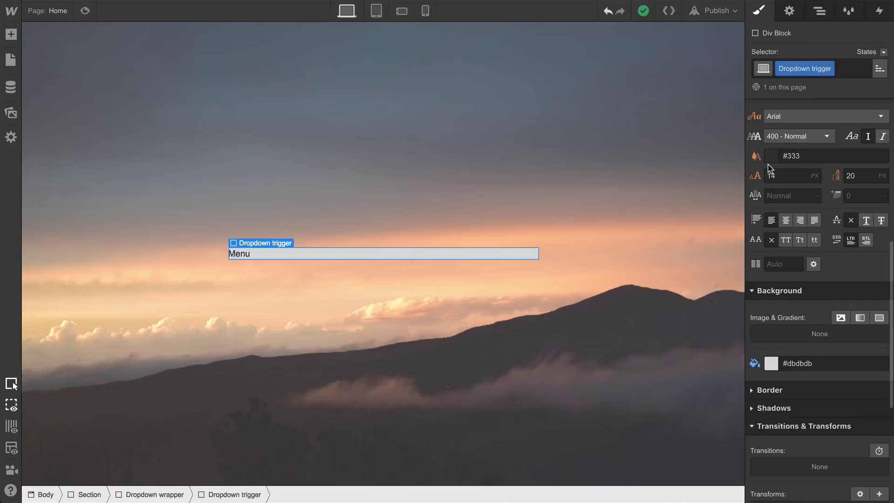
pyautogui.scroll(8, 769, 167)
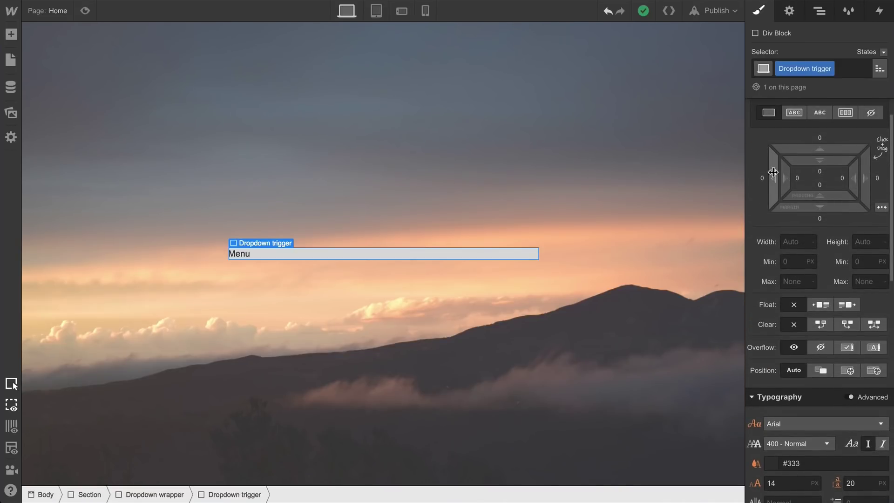
pyautogui.moveTo(797, 178); pyautogui.dragTo(826, 184)
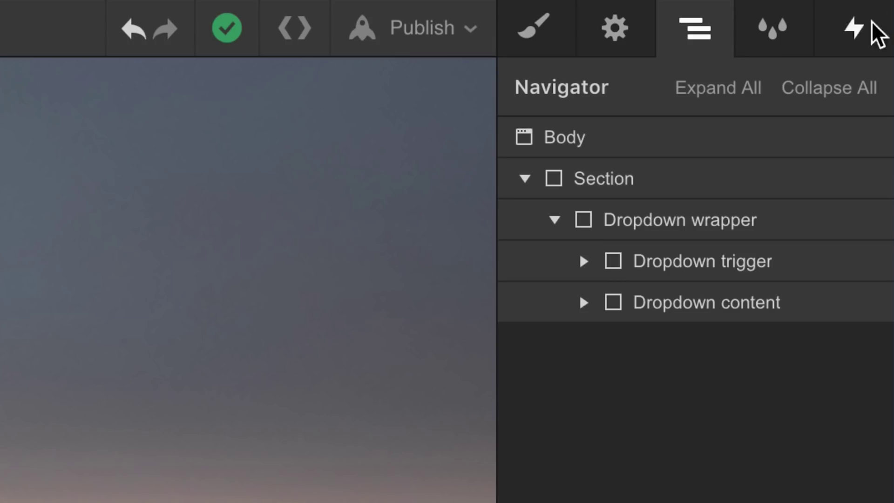
# - Place a new div block inside Dropdown wrapper, below the Dropdown trigger
pyautogui.click(880, 264)
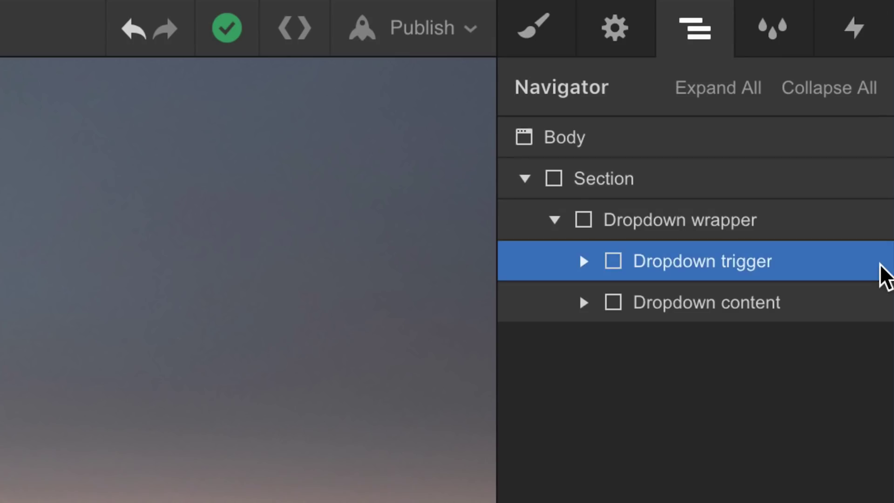
pyautogui.click(881, 301)
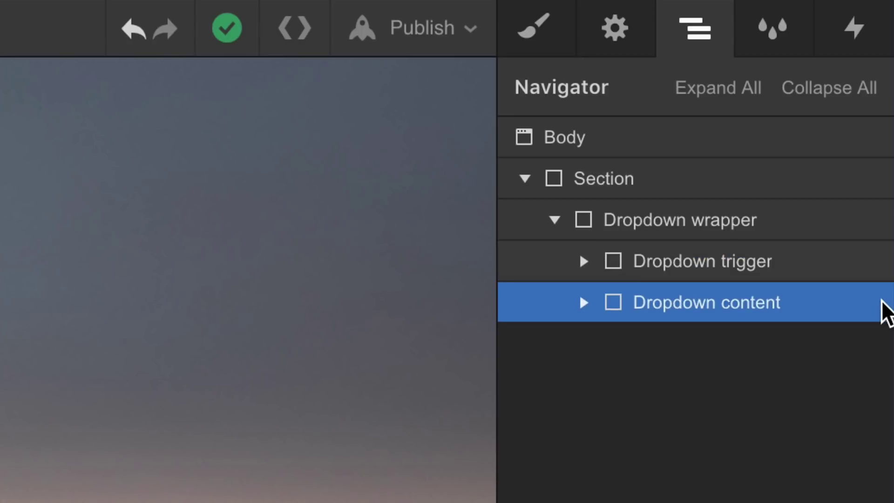
pyautogui.click(877, 218)
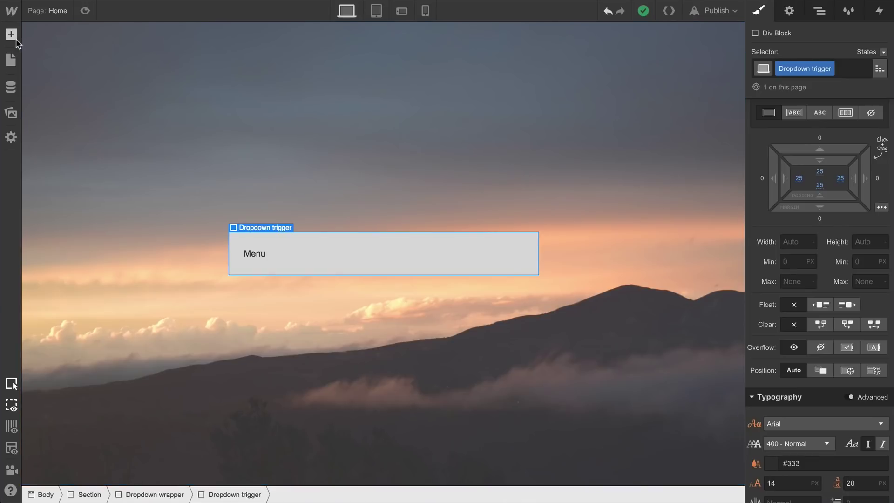
pyautogui.click(16, 41)
pyautogui.moveTo(51, 186); pyautogui.dragTo(776, 141)
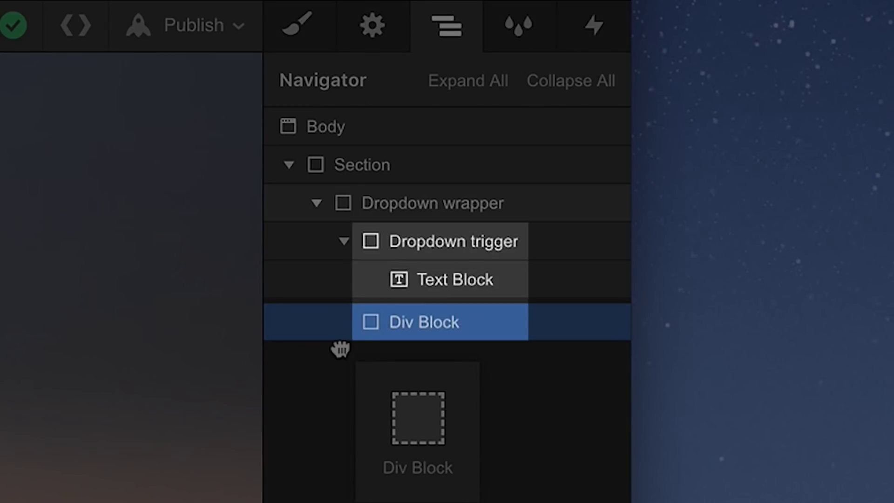
pyautogui.moveTo(340, 349); pyautogui.dragTo(340, 348)
# - Create the class 'Dropdown content' for the new block
pyautogui.press('s')
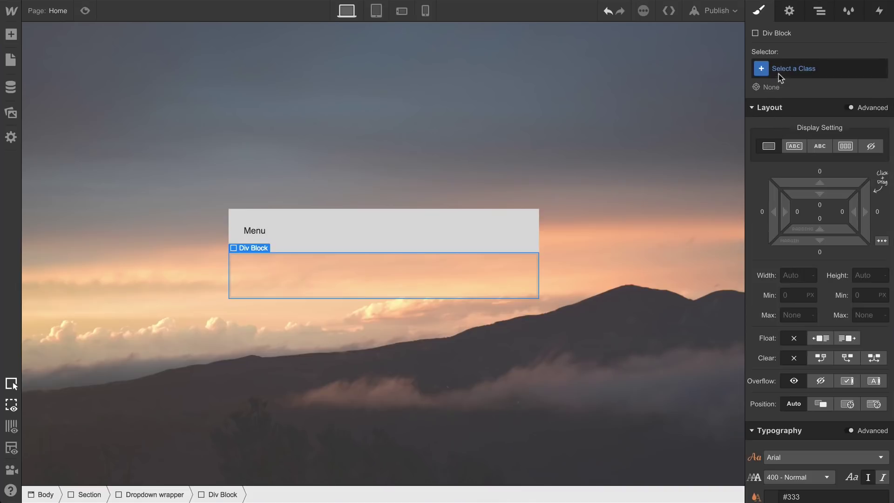
pyautogui.click(779, 68)
pyautogui.write('Dr')
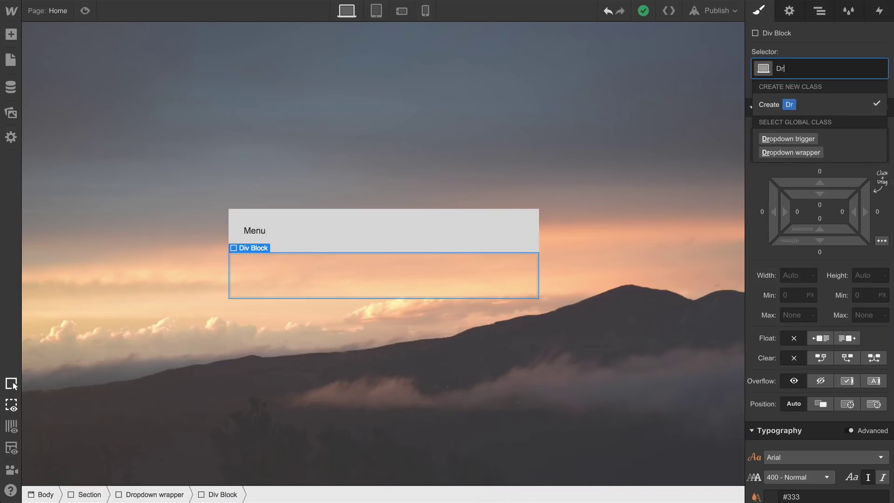
pyautogui.write('opdown content')
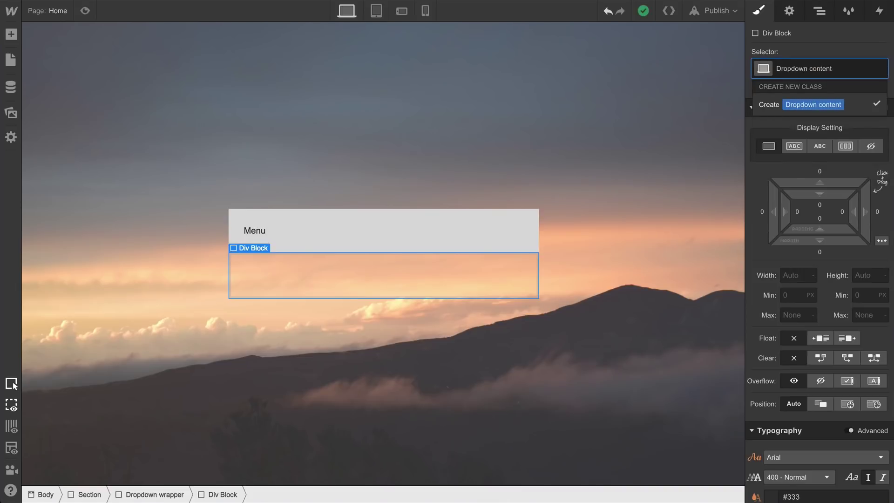
pyautogui.press('Return')
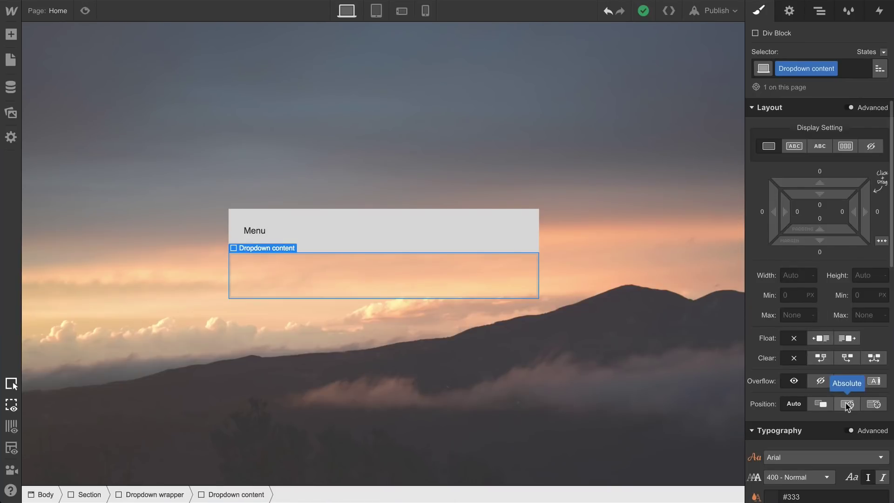
# - Set the Dropdown content panel to Absolute position and 100% width
pyautogui.click(846, 404)
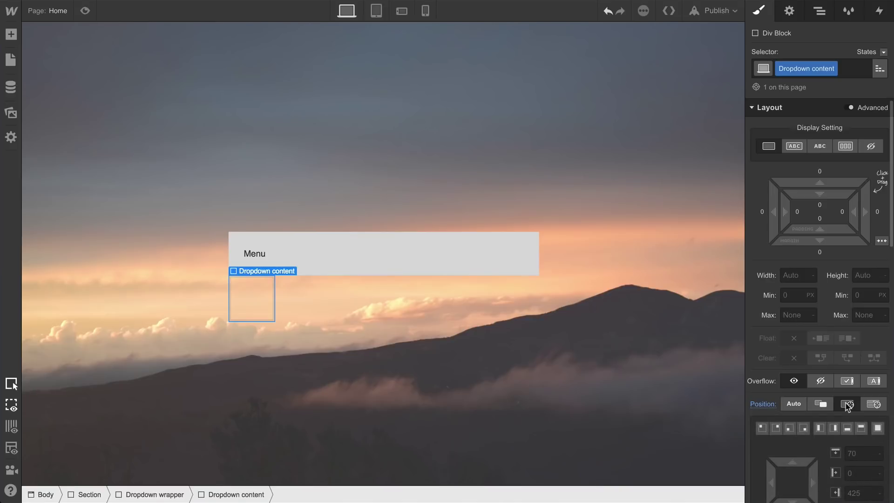
pyautogui.click(806, 279)
pyautogui.write('100%')
pyautogui.press('Return')
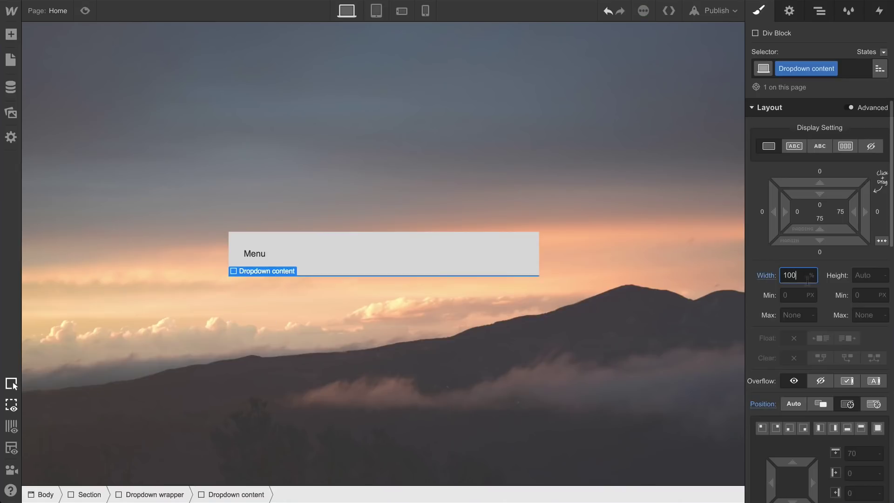
# - Set the panel's overflow to hidden and its background colour to white
pyautogui.click(820, 385)
pyautogui.scroll(-8, 822, 390)
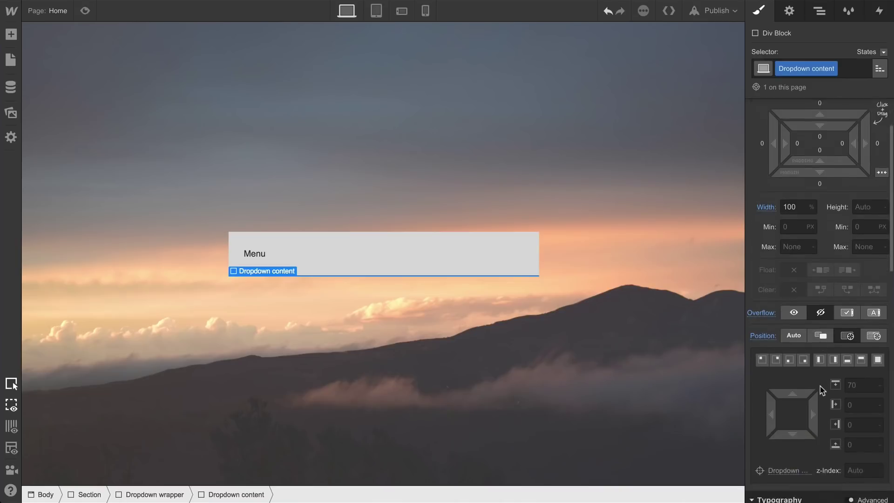
pyautogui.scroll(-2, 819, 390)
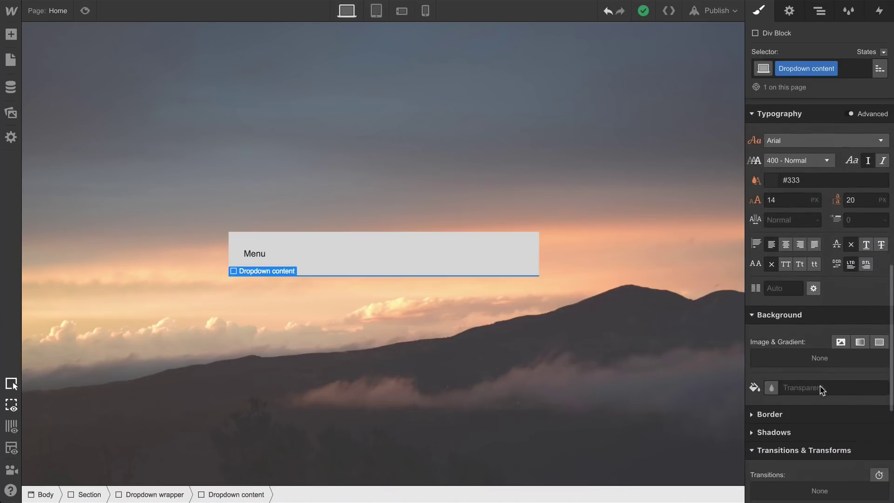
pyautogui.click(771, 377)
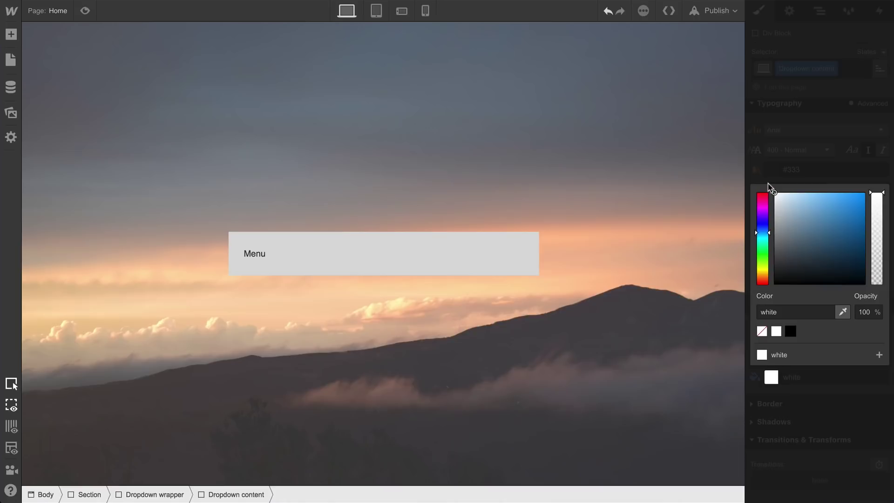
pyautogui.click(750, 172)
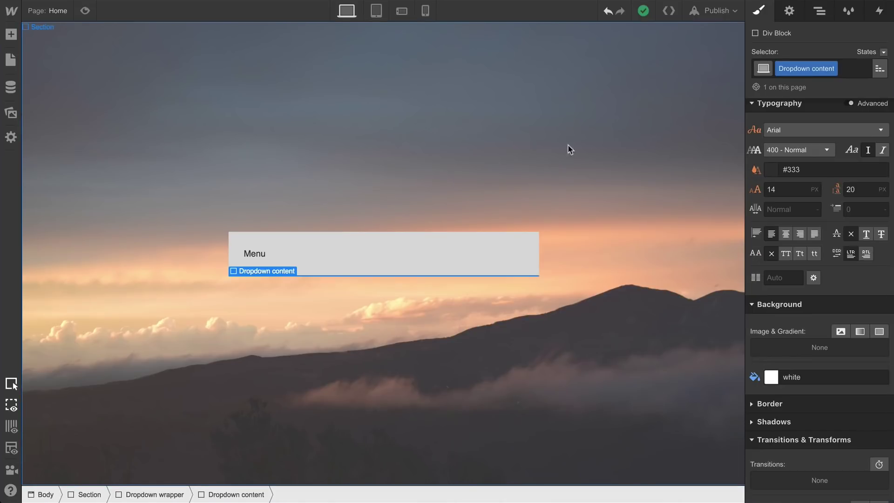
# - Add a link block classed 'Dropdown link' to Dropdown content, display Block, padding 25 all round
pyautogui.click(14, 39)
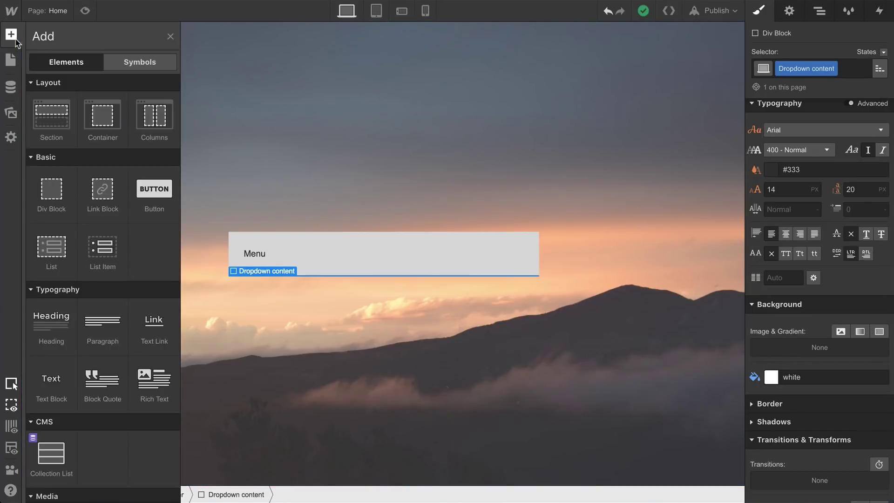
pyautogui.moveTo(100, 185); pyautogui.dragTo(861, 136)
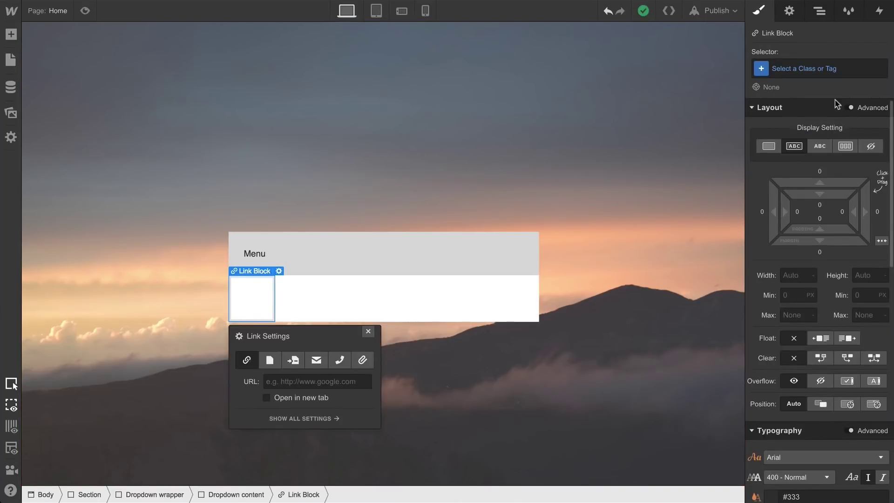
pyautogui.click(817, 72)
pyautogui.write('Dropd')
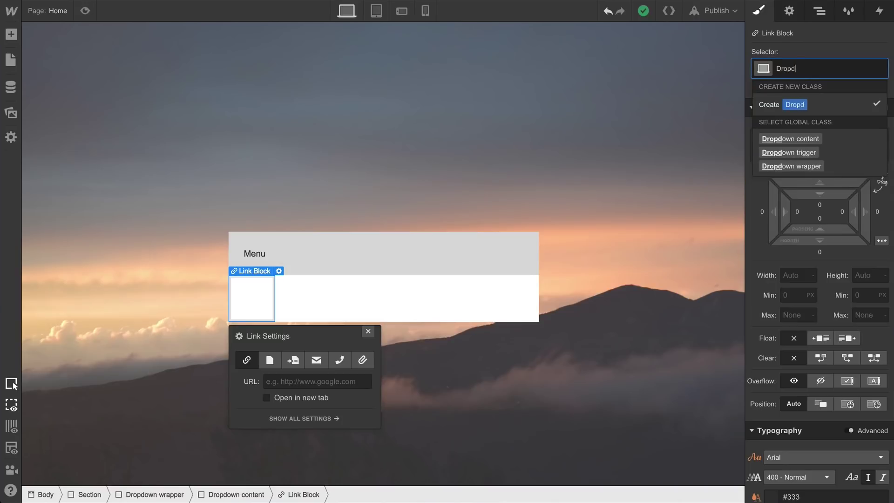
pyautogui.write('own link')
pyautogui.press('Return')
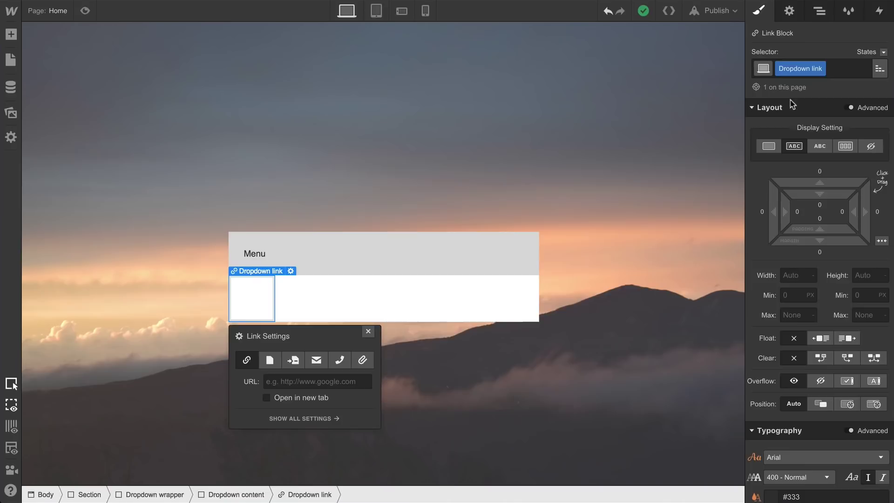
pyautogui.click(758, 148)
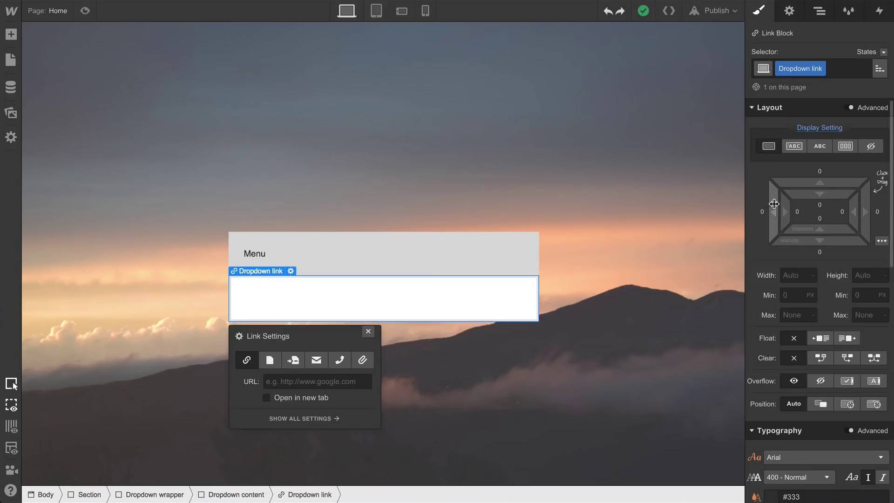
pyautogui.moveTo(780, 211); pyautogui.dragTo(828, 221)
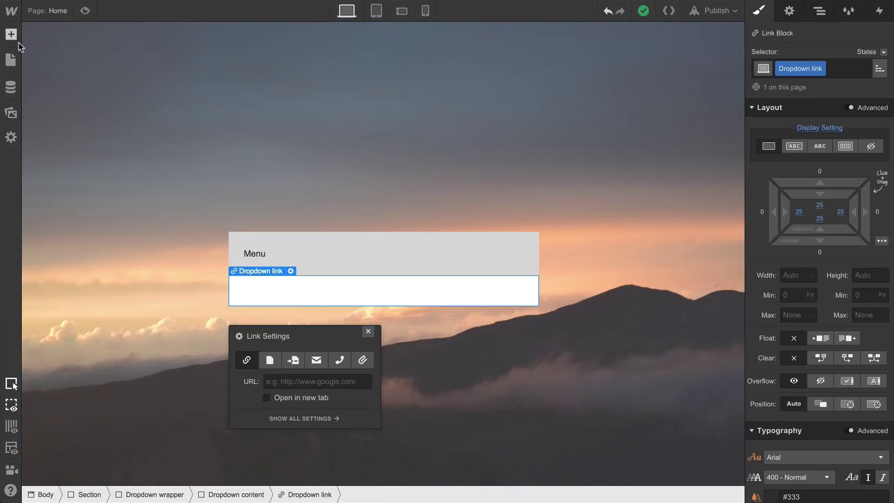
# - Put a text block inside the Dropdown link and reselect the link
pyautogui.click(11, 34)
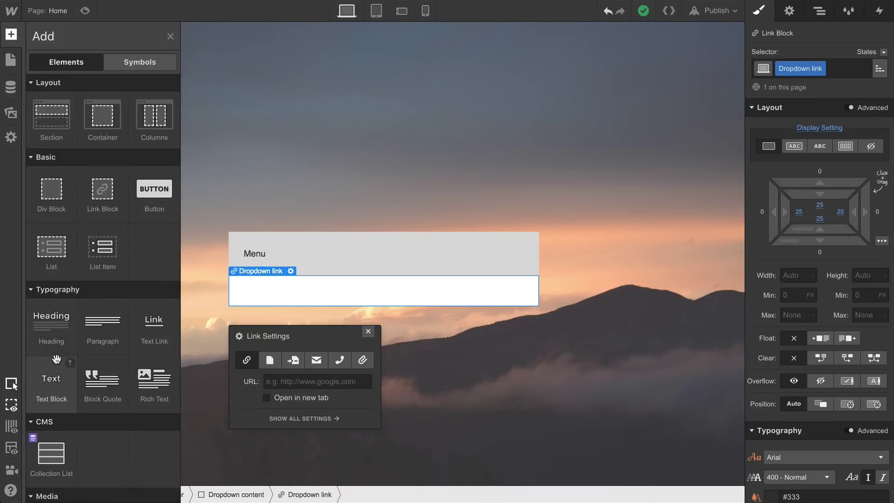
pyautogui.moveTo(53, 363); pyautogui.dragTo(270, 298)
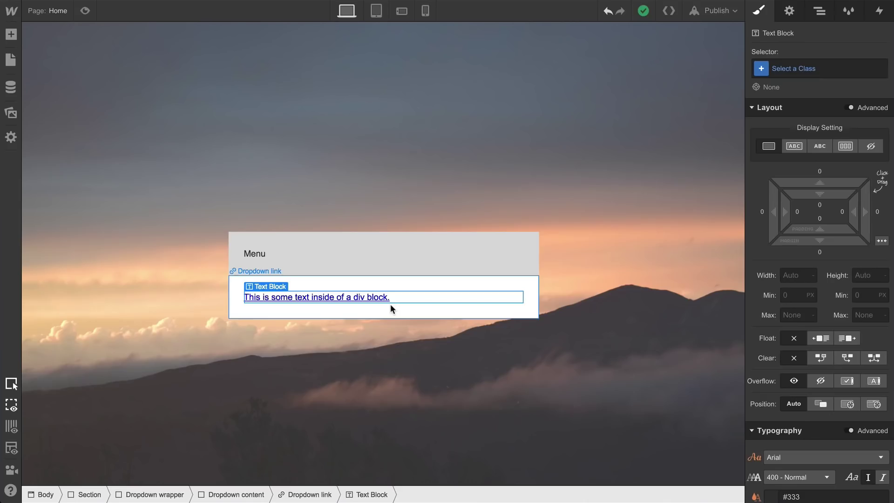
pyautogui.click(398, 309)
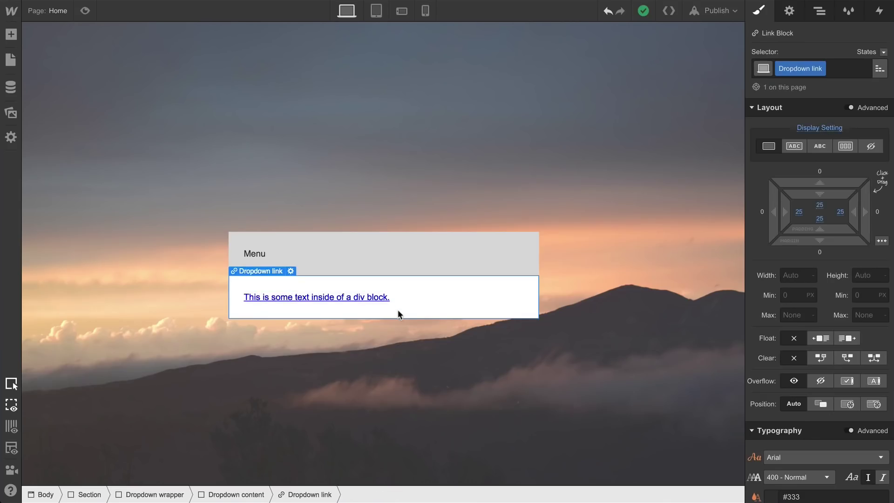
pyautogui.scroll(-5, 771, 314)
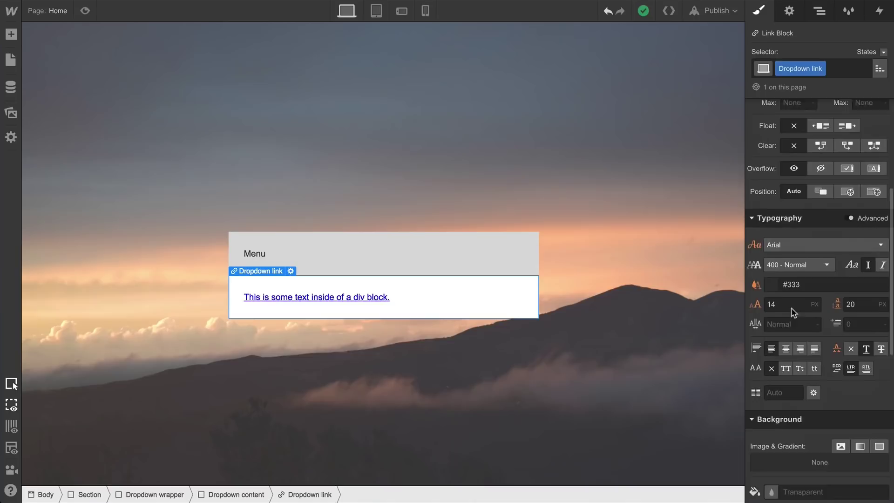
# - Set the link's text colour to #5d5d5d and remove its underline
pyautogui.click(771, 276)
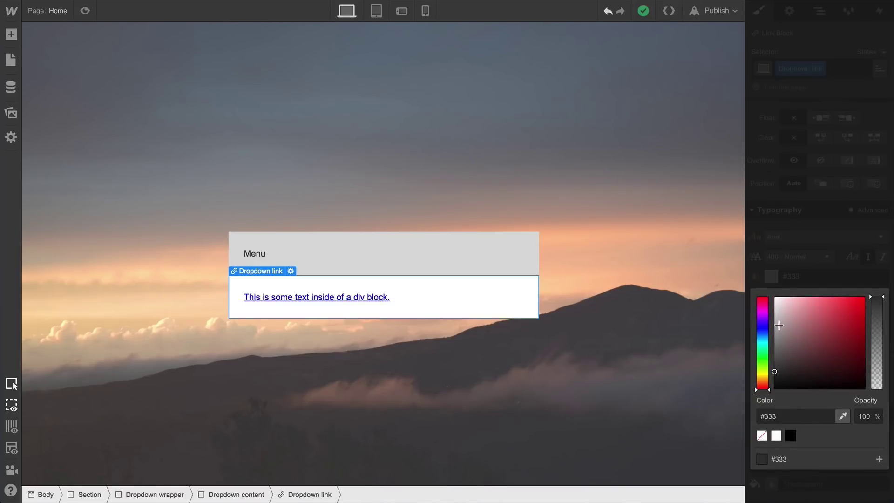
pyautogui.click(774, 361)
pyautogui.moveTo(772, 362); pyautogui.dragTo(773, 355)
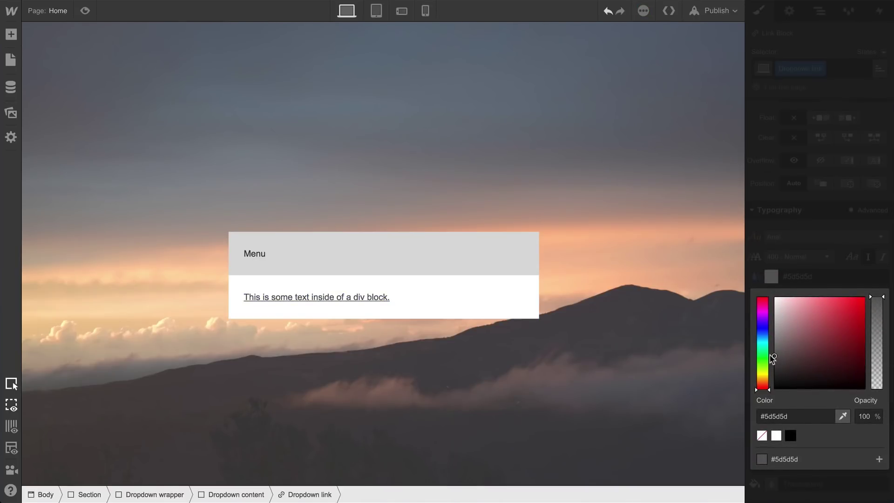
pyautogui.click(776, 281)
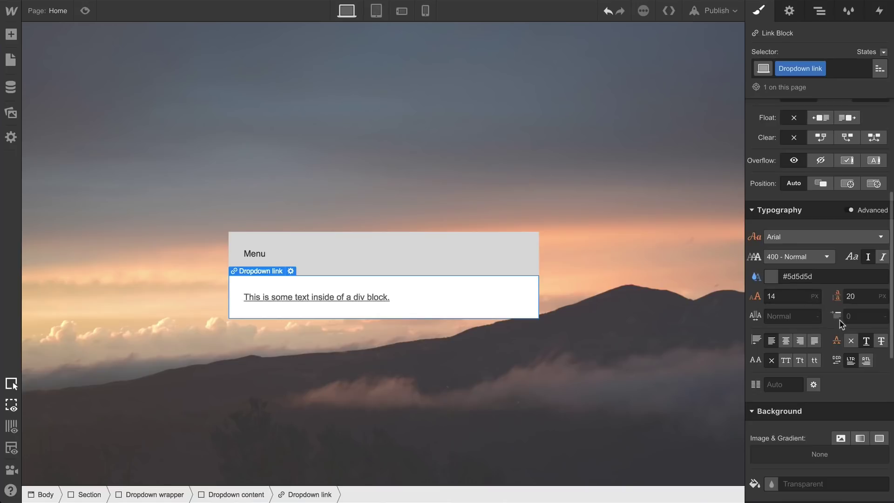
pyautogui.click(852, 341)
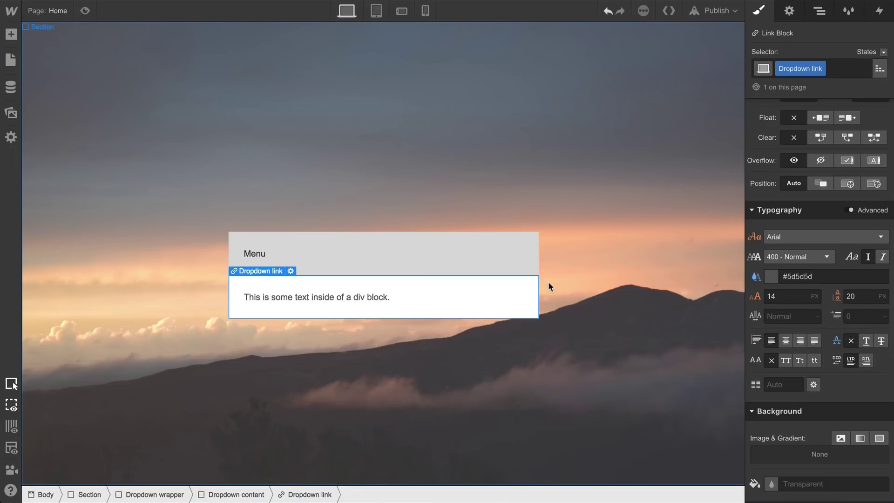
# - Paste two more copies of the Dropdown link and begin renaming the first link's text
pyautogui.hotkey('ctrl', 'v')
pyautogui.hotkey('ctrl', 'v')
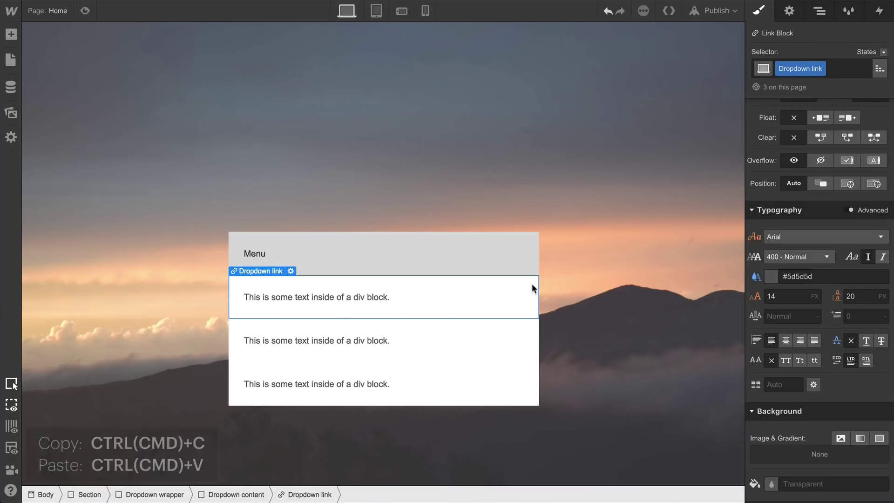
pyautogui.doubleClick(390, 296)
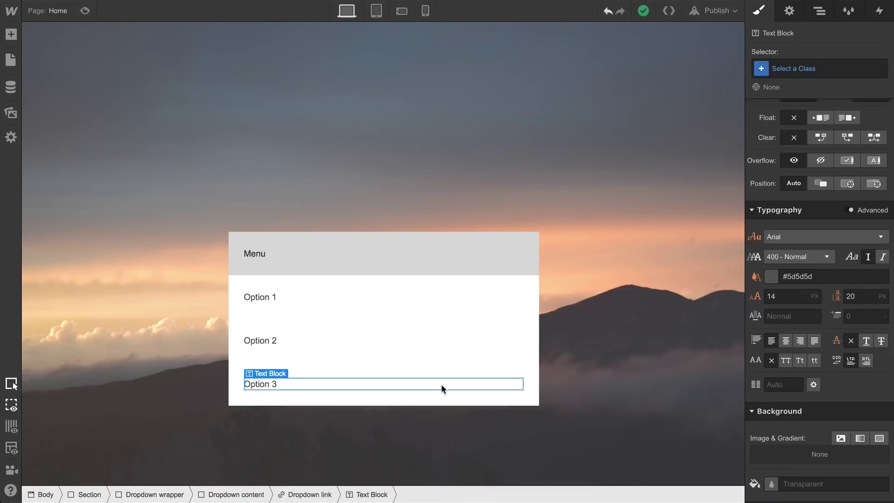
# - On Dropdown trigger, add a Mouse Click trigger whose 1st click starts a new animation
pyautogui.click(415, 270)
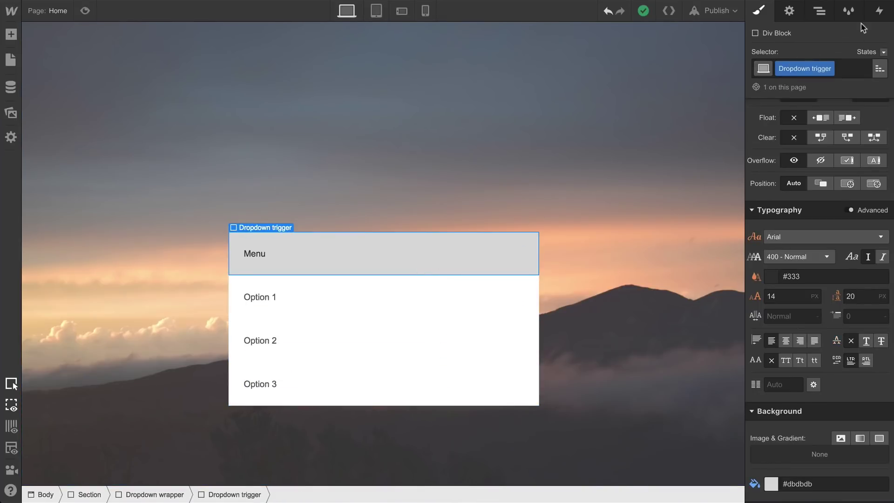
pyautogui.click(874, 17)
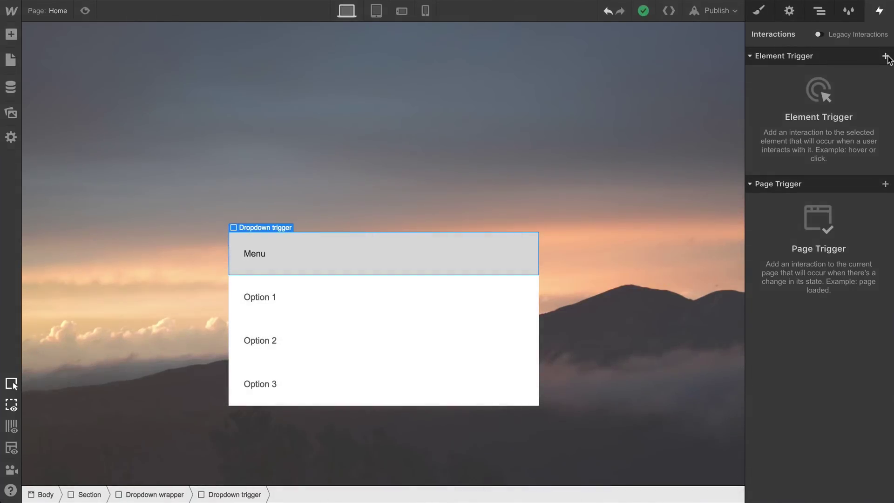
pyautogui.click(885, 55)
pyautogui.click(882, 76)
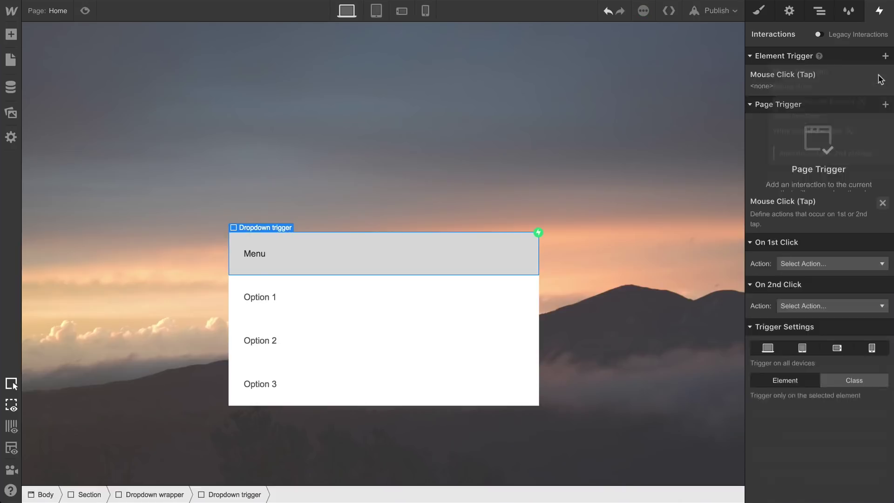
pyautogui.click(864, 121)
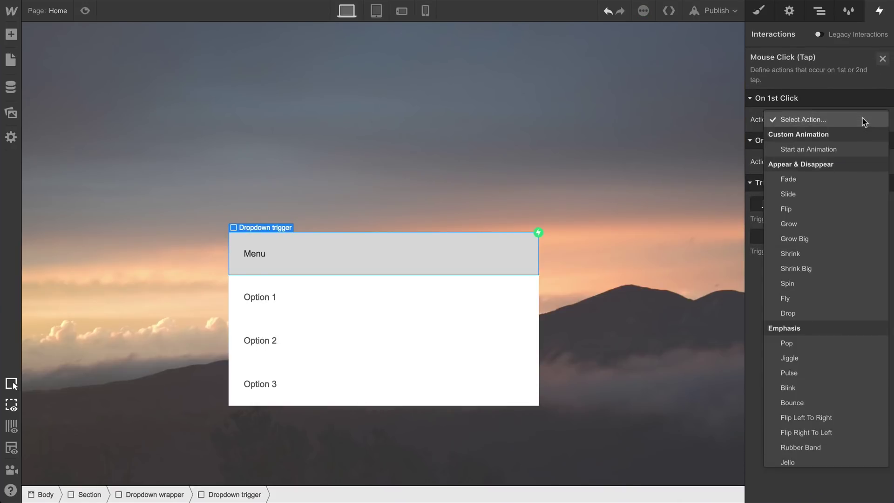
pyautogui.click(848, 149)
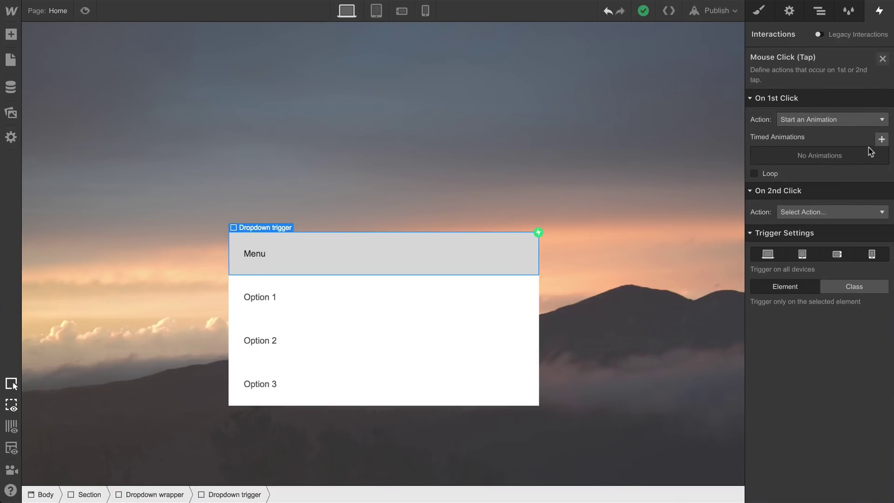
pyautogui.click(881, 139)
# - Name the animation 'Dropdown open' and select the Dropdown content panel
pyautogui.write('Dropdown open')
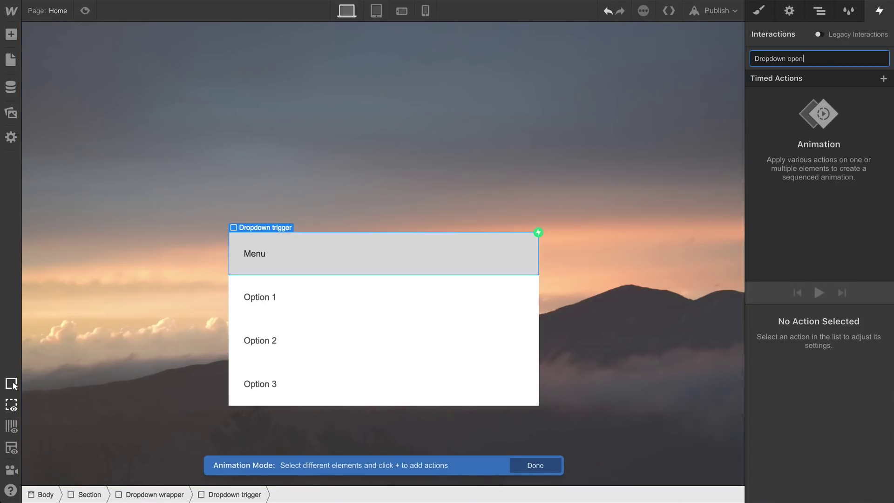
pyautogui.press('Return')
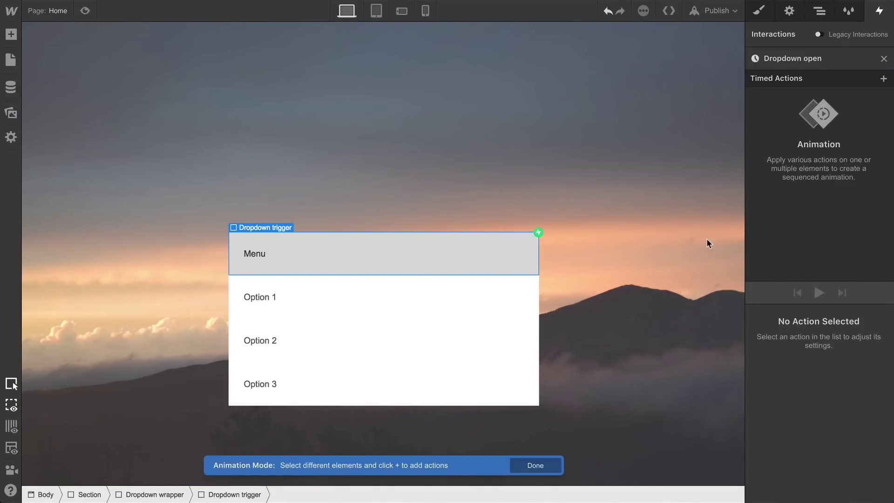
pyautogui.click(511, 296)
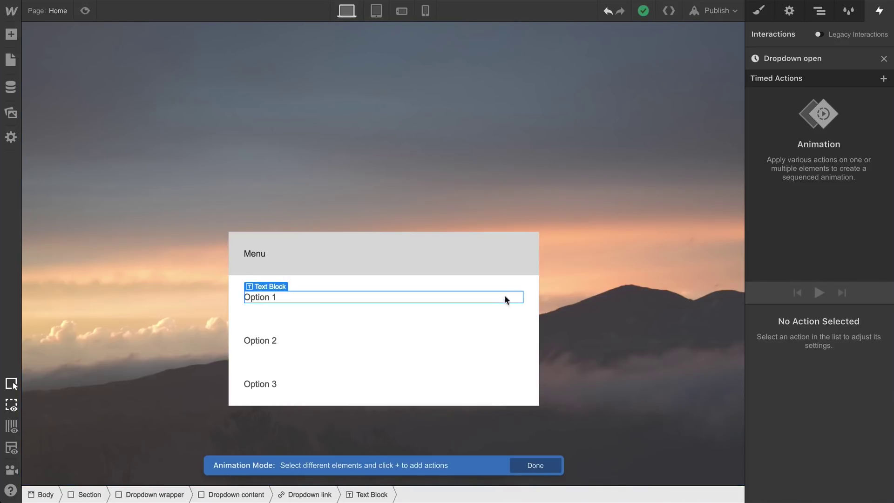
pyautogui.click(208, 494)
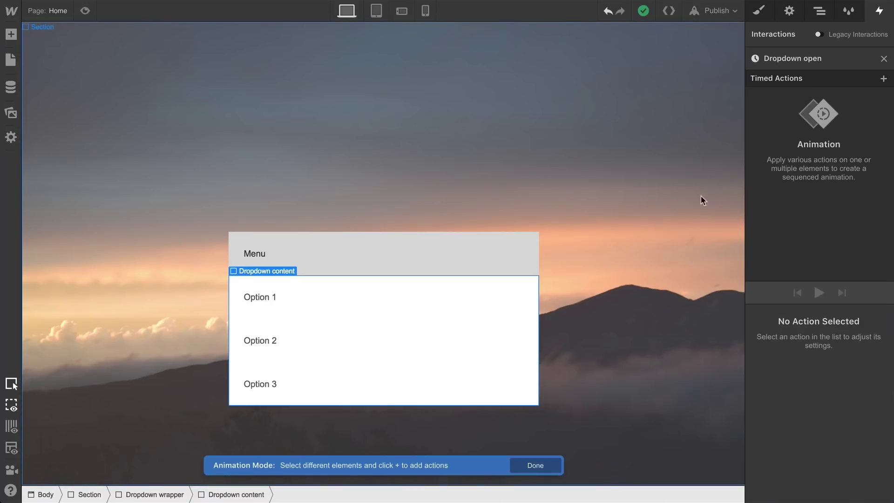
# - Add a Size action setting Dropdown content's height to 0 as the initial state
pyautogui.click(883, 79)
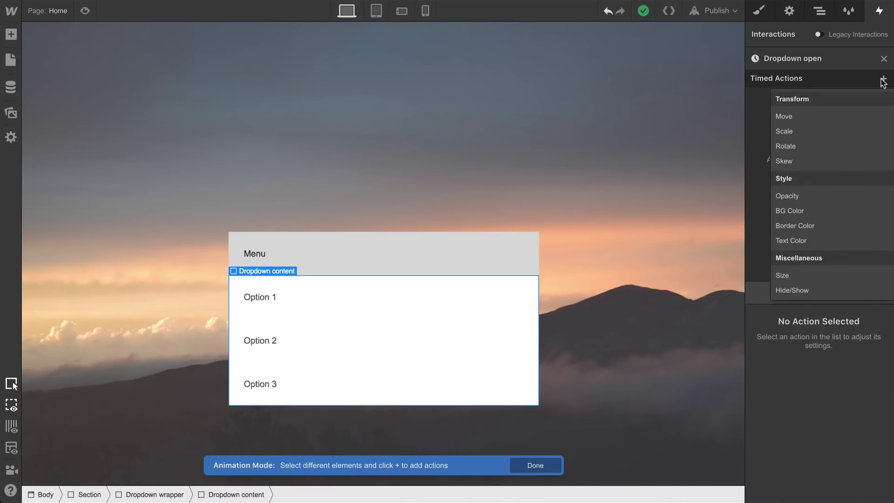
pyautogui.click(846, 275)
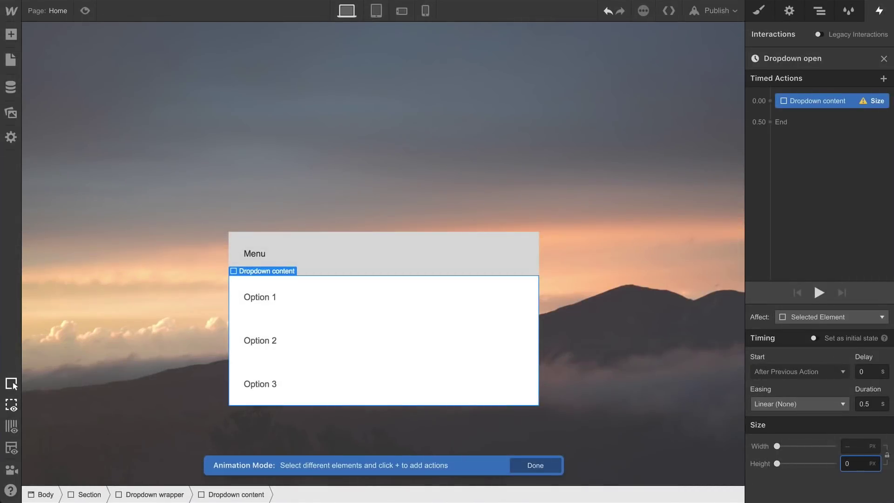
pyautogui.write('0')
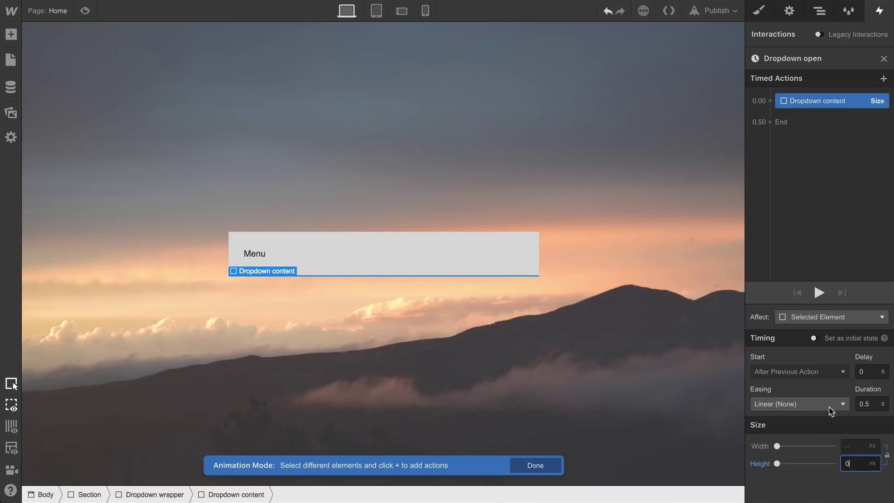
pyautogui.click(815, 338)
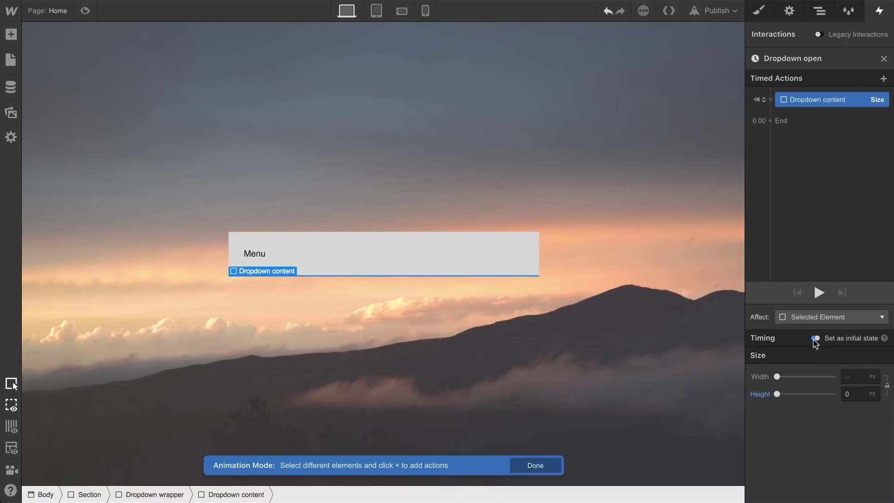
pyautogui.click(770, 121)
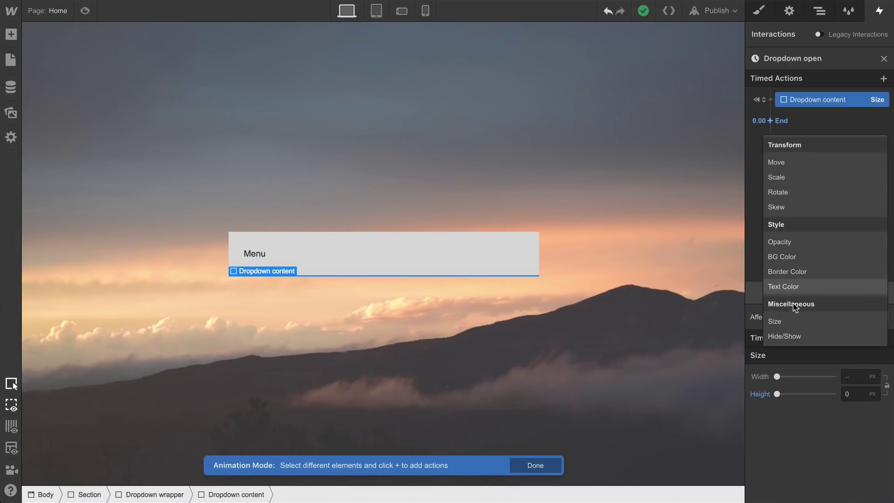
# - Add a second Size action with a 100 px target height and preview the opening
pyautogui.click(795, 321)
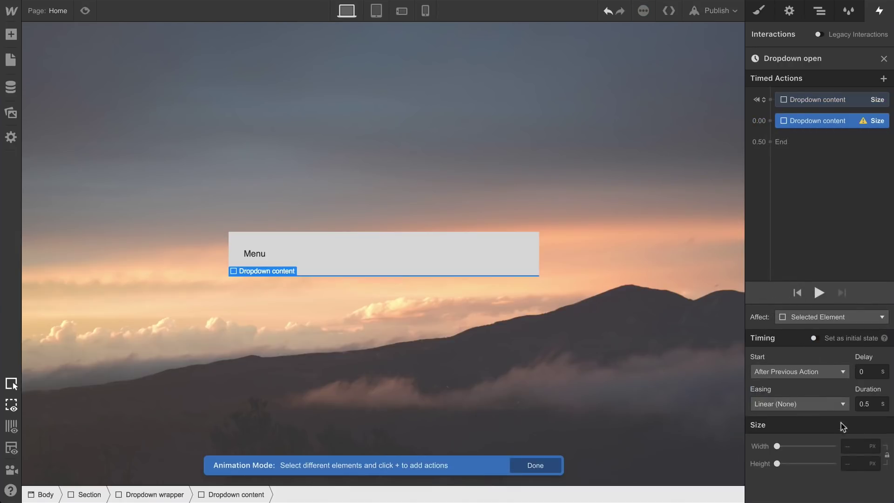
pyautogui.click(854, 462)
pyautogui.write('100')
pyautogui.press('Return')
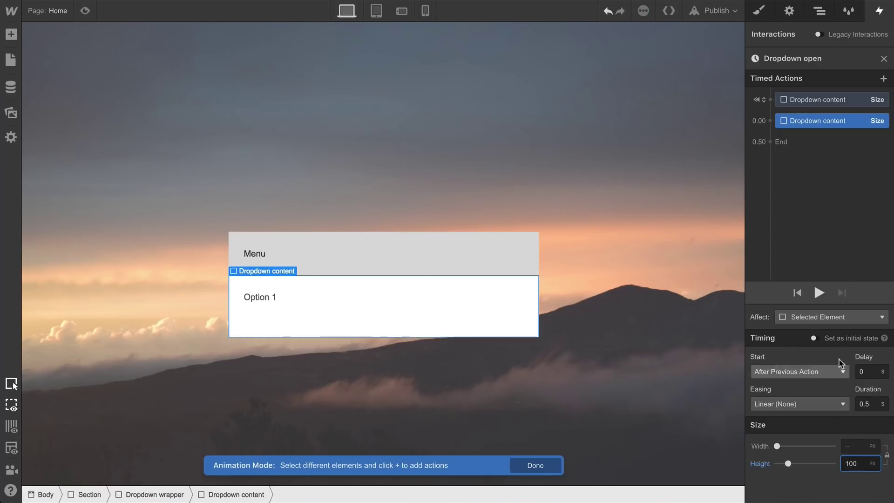
pyautogui.click(819, 292)
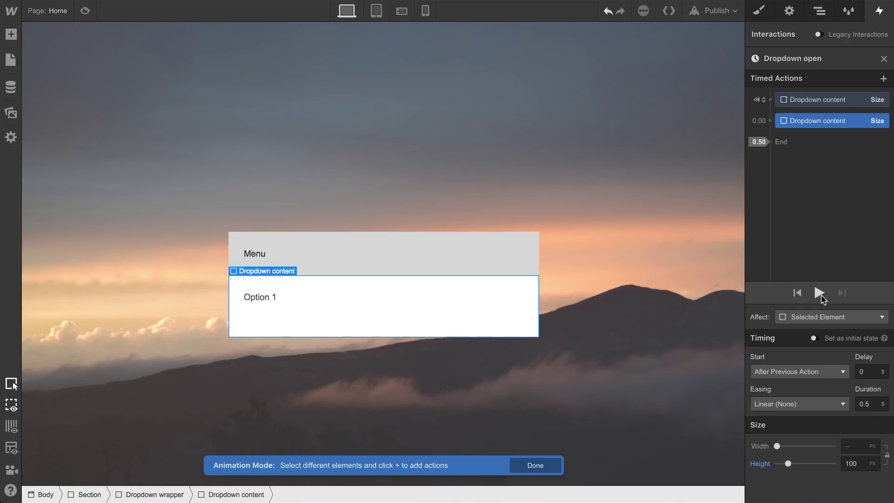
pyautogui.click(821, 296)
# - Switch the target height to auto, preview it, then apply Swing From To easing and edit the duration
pyautogui.click(873, 463)
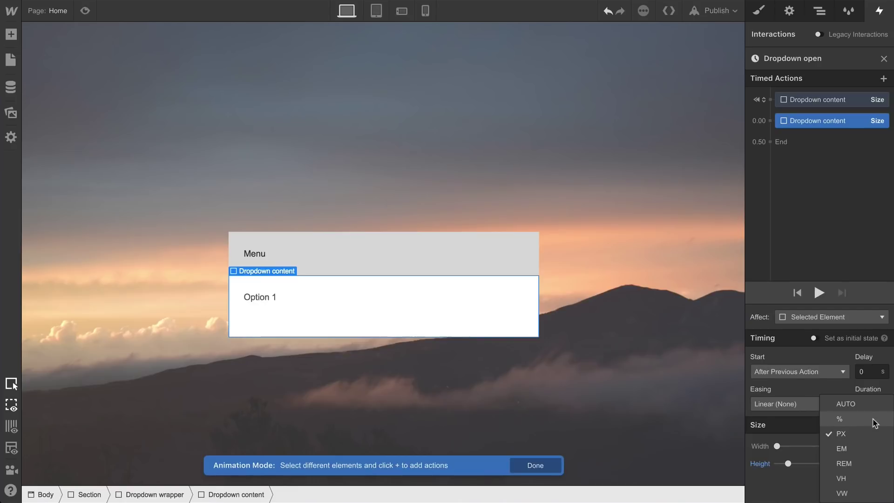
pyautogui.click(873, 403)
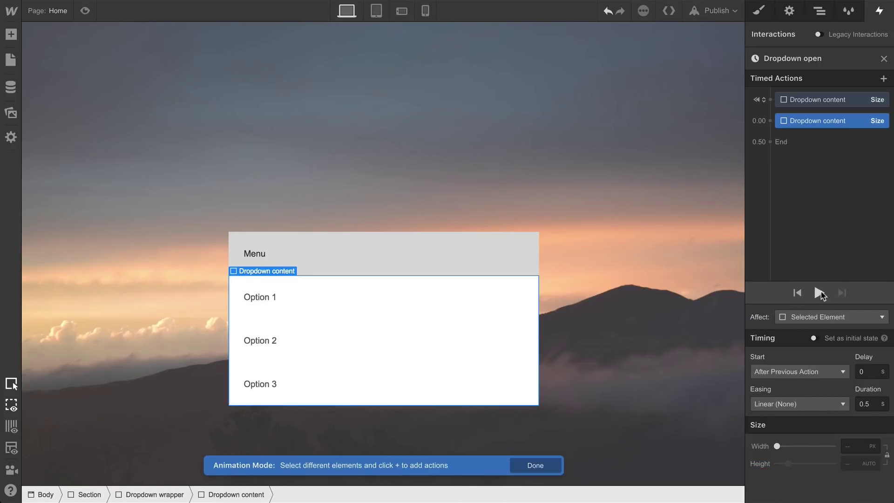
pyautogui.click(819, 293)
pyautogui.click(817, 406)
pyautogui.click(817, 406)
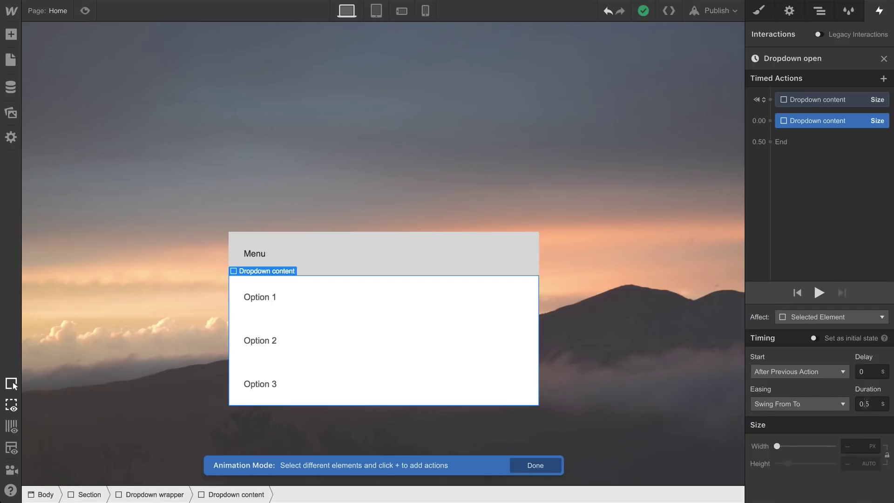
pyautogui.click(867, 404)
pyautogui.click(86, 12)
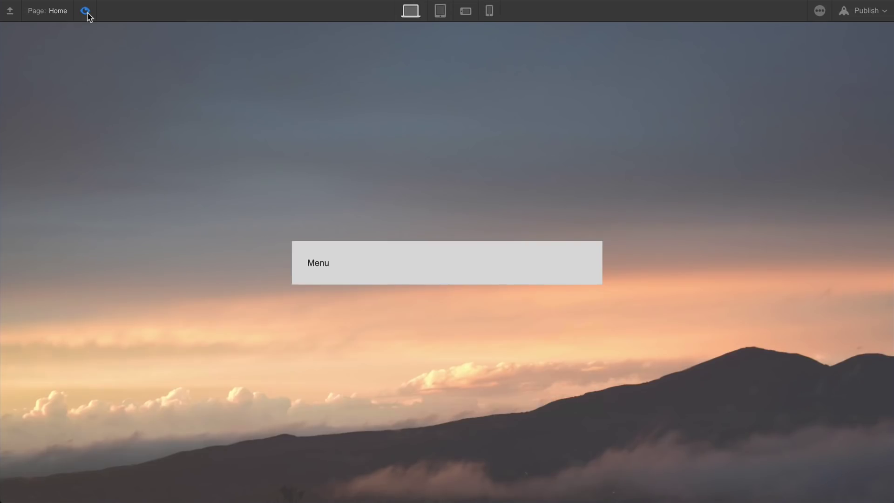
pyautogui.click(333, 268)
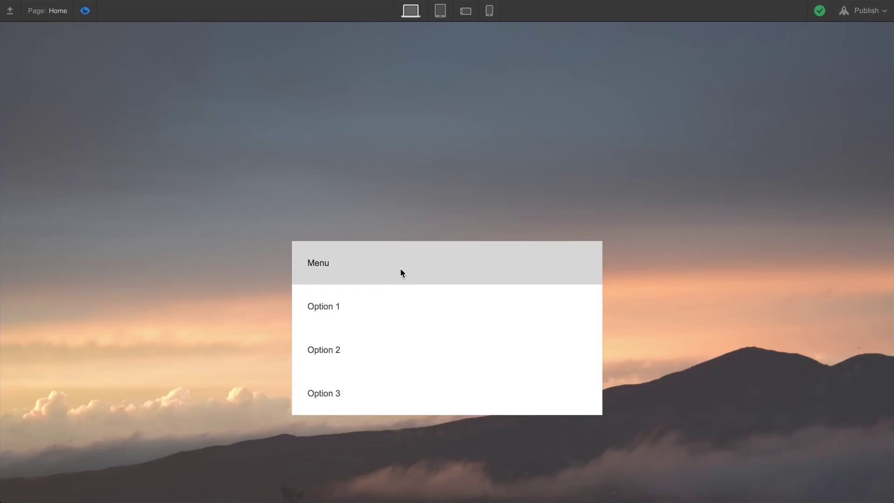
pyautogui.click(85, 10)
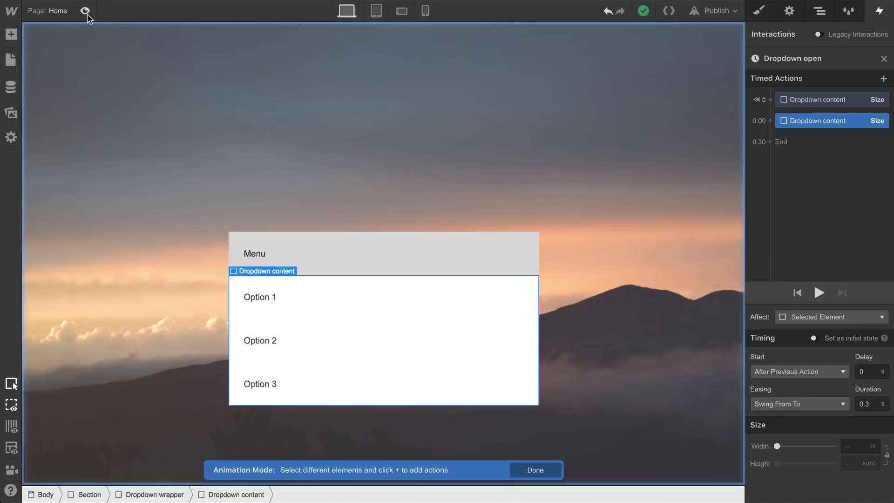
# - Make the second click start a new timed animation named 'Dropdown close'
pyautogui.click(883, 59)
pyautogui.click(856, 233)
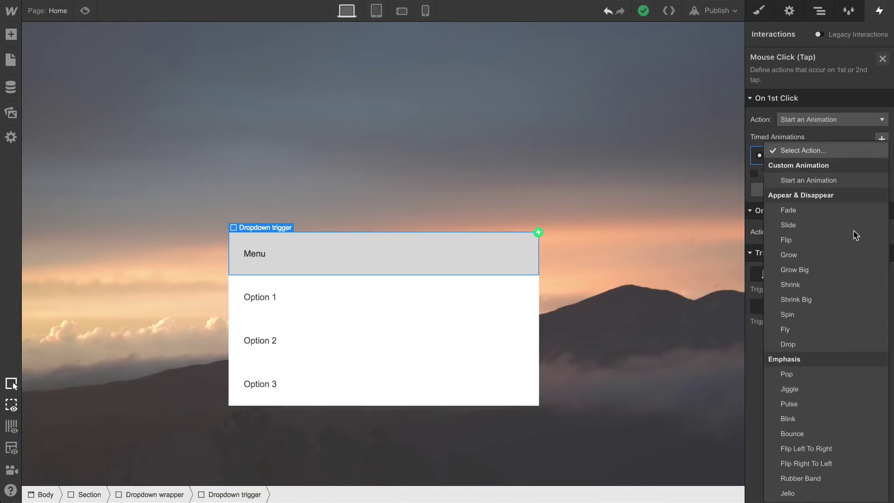
pyautogui.click(854, 184)
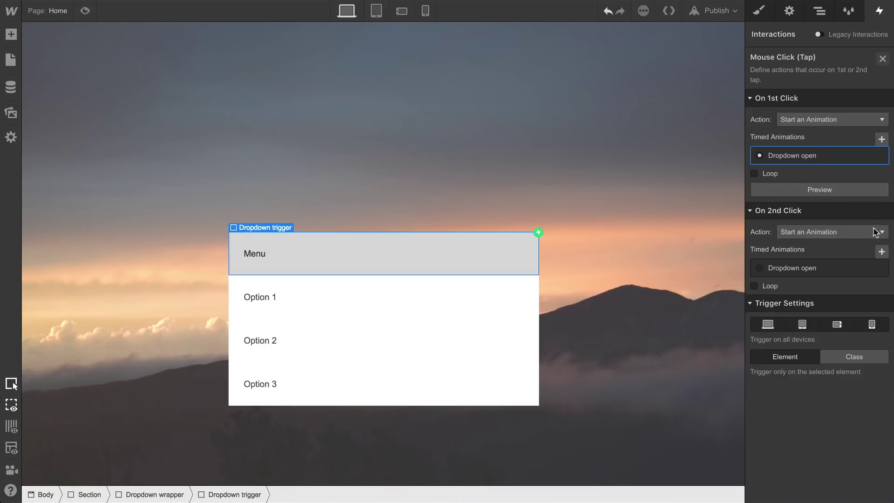
pyautogui.click(881, 252)
pyautogui.write('Dropdown close')
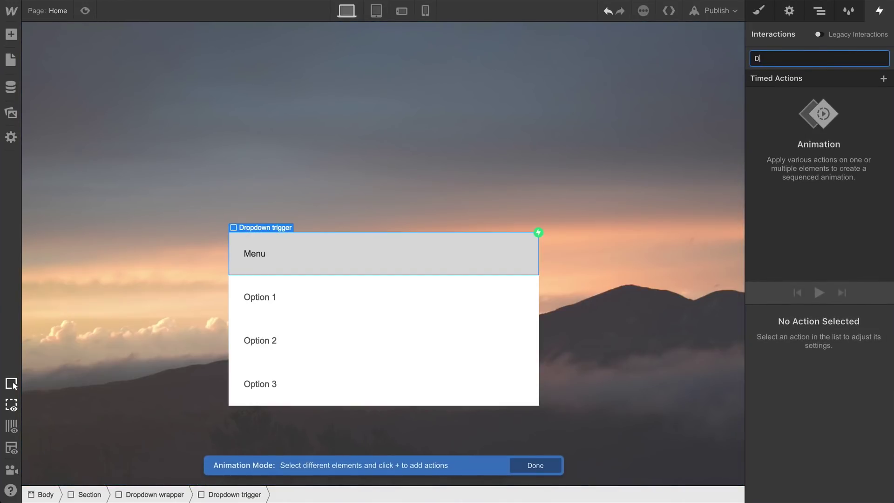
pyautogui.press('Return')
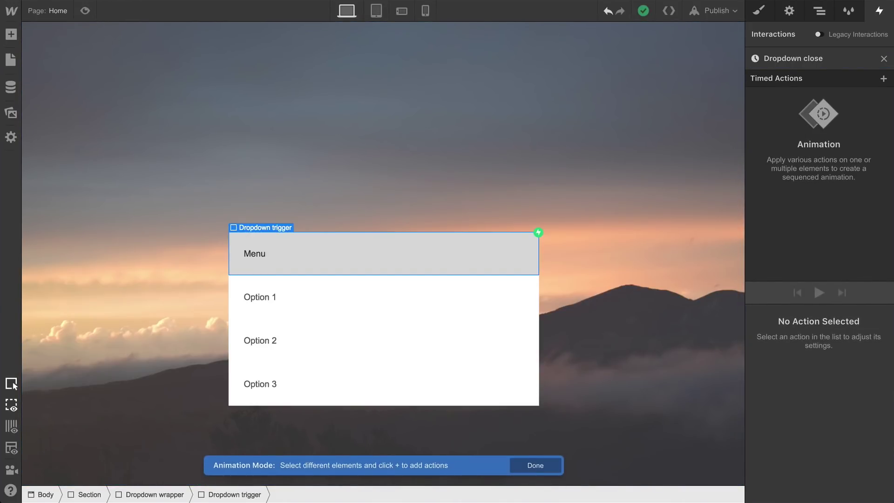
# - Animate Dropdown content with a Size action to height 0, Swing From To easing, 0.3 s duration
pyautogui.click(482, 332)
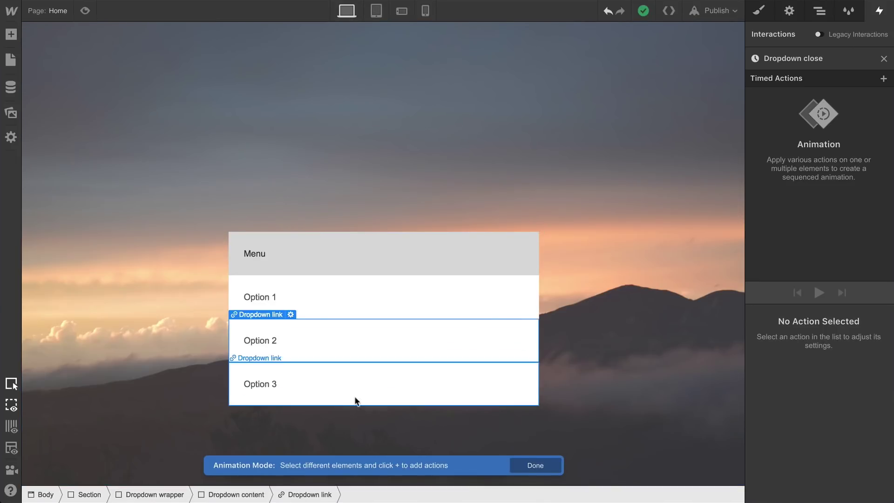
pyautogui.click(223, 494)
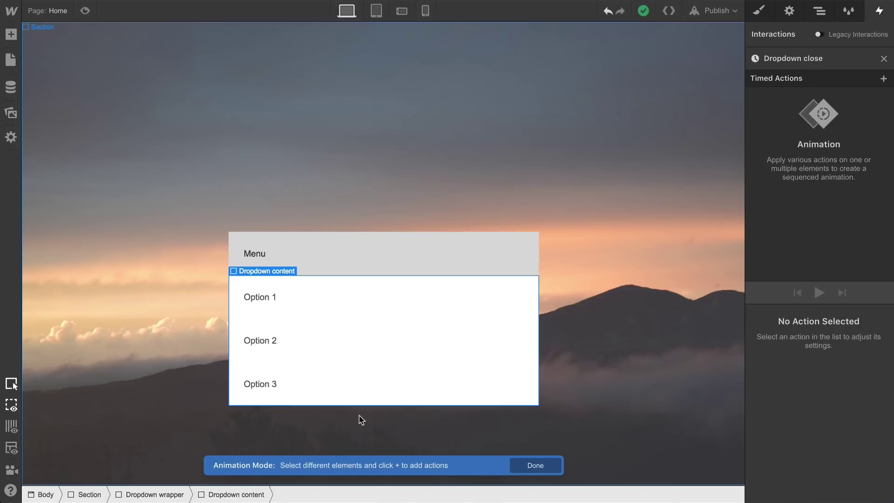
pyautogui.click(883, 79)
pyautogui.click(783, 275)
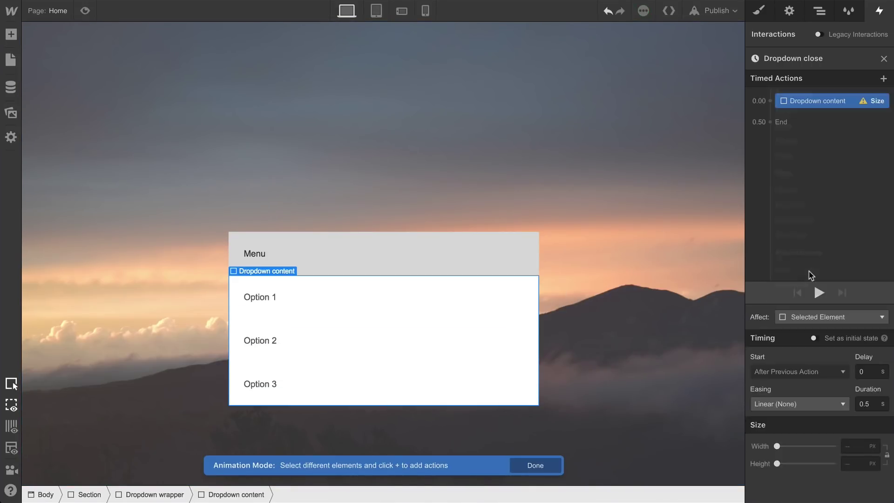
pyautogui.click(848, 463)
pyautogui.click(834, 403)
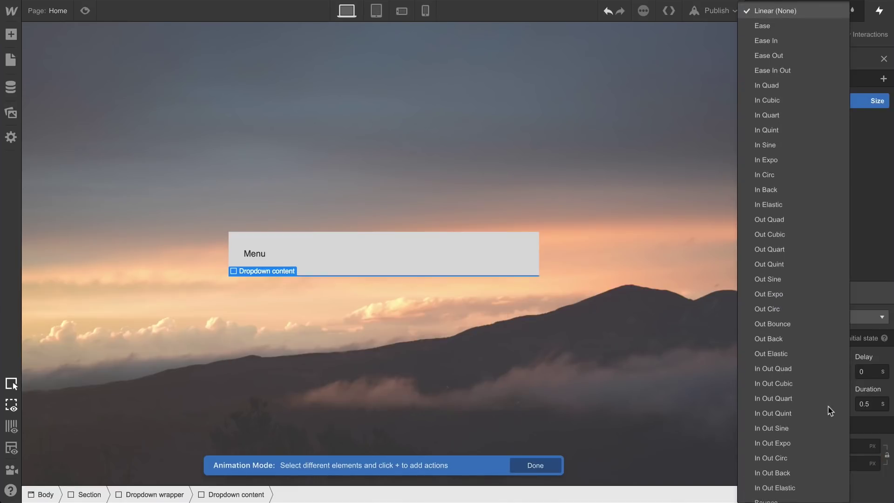
pyautogui.scroll(-2, 829, 411)
pyautogui.scroll(-1, 829, 410)
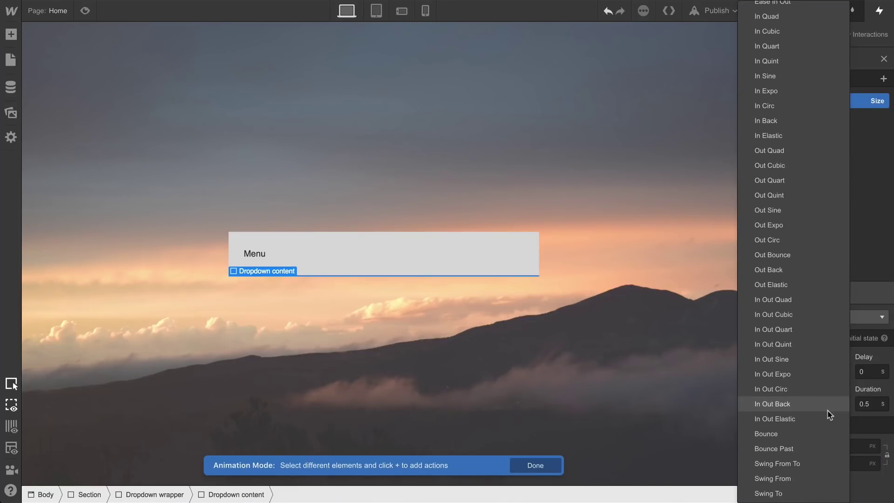
pyautogui.click(810, 463)
pyautogui.click(867, 405)
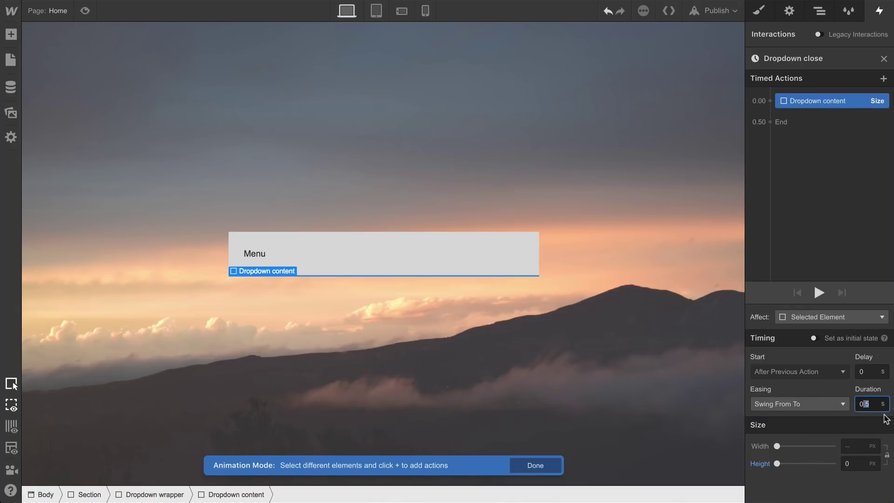
pyautogui.write('3')
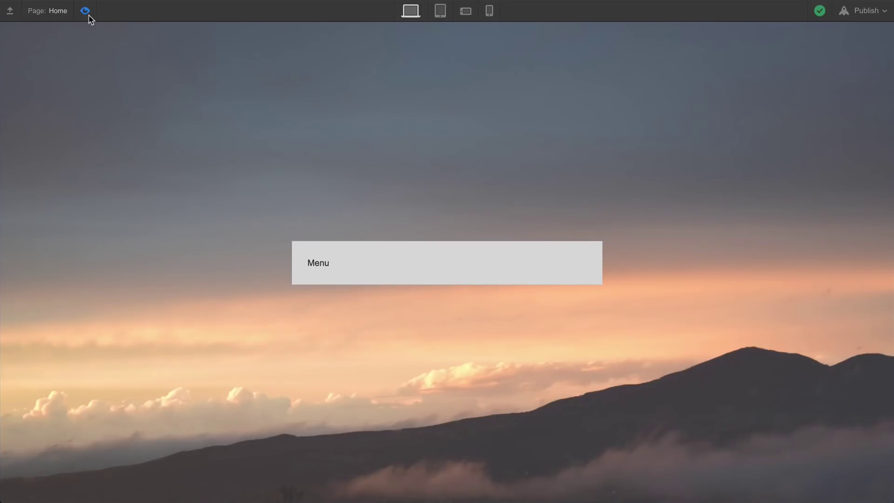
pyautogui.click(357, 260)
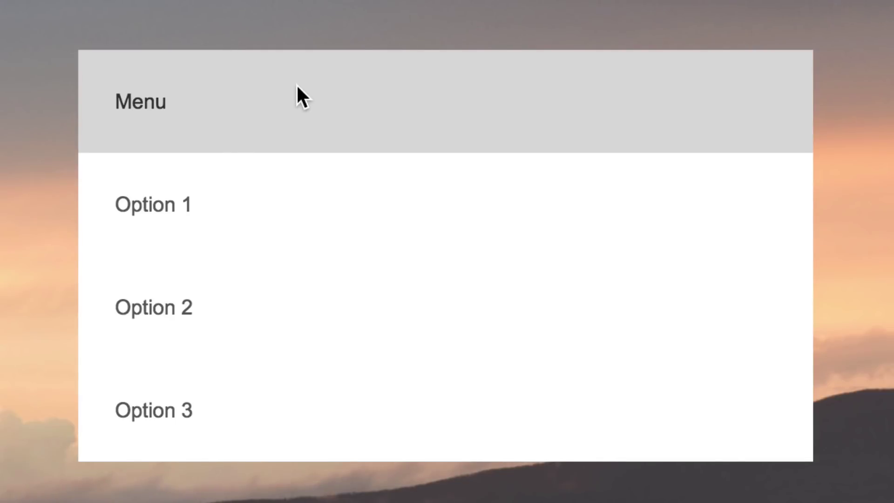
pyautogui.click(299, 88)
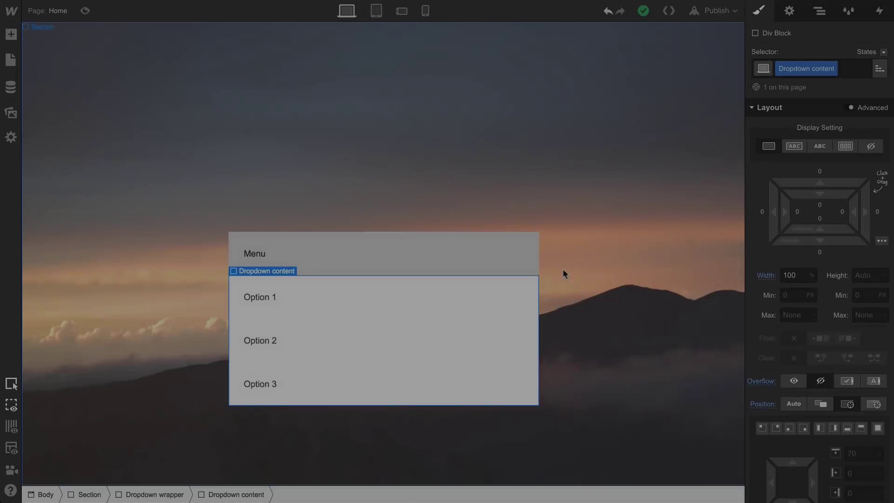
# - Open the Cursor choices in the Dropdown trigger's Effects styles to give it a pointer cursor
pyautogui.scroll(-10, 772, 271)
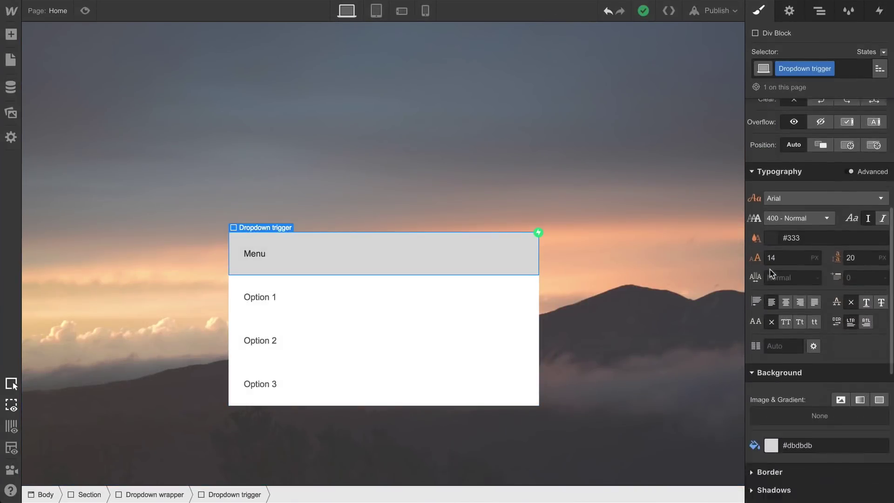
pyautogui.click(784, 485)
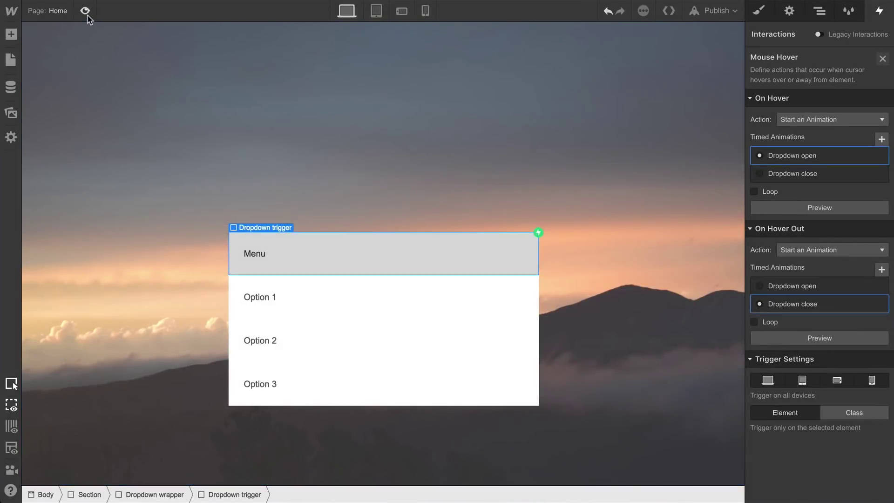
# - Test the dropdown in preview, then add a Mouse Hover trigger to the Menu bar
pyautogui.click(87, 12)
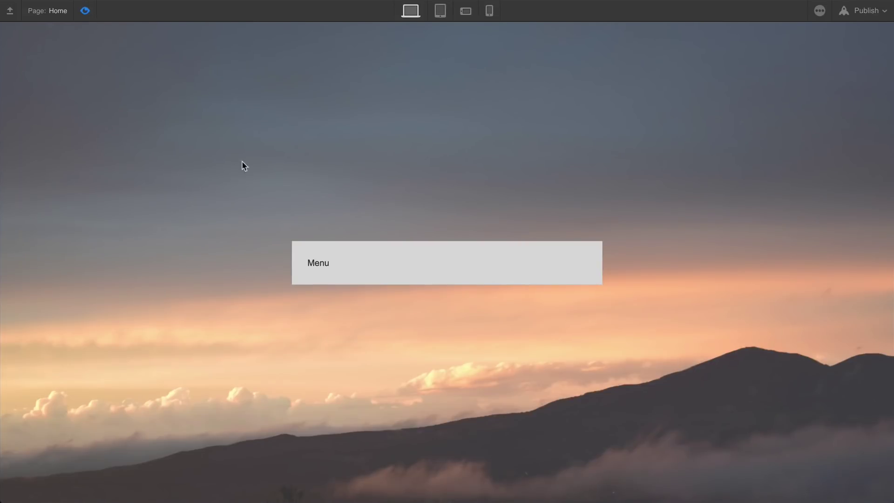
pyautogui.click(387, 256)
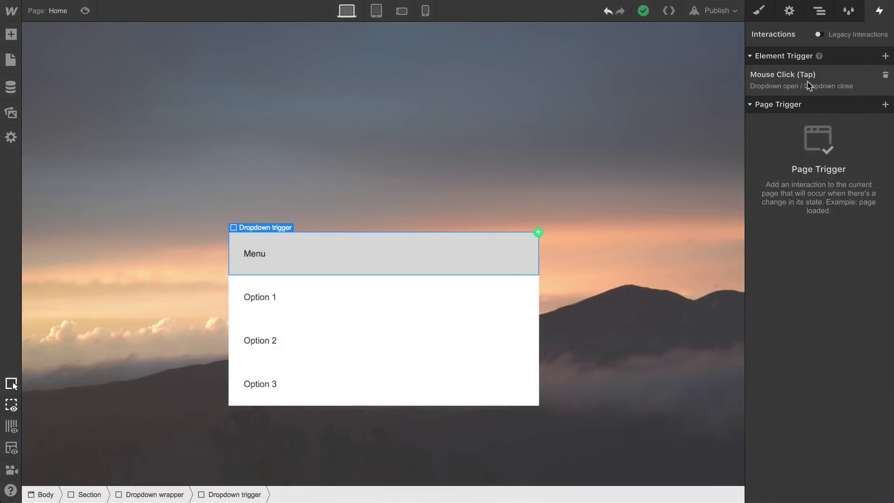
pyautogui.click(885, 56)
pyautogui.click(869, 90)
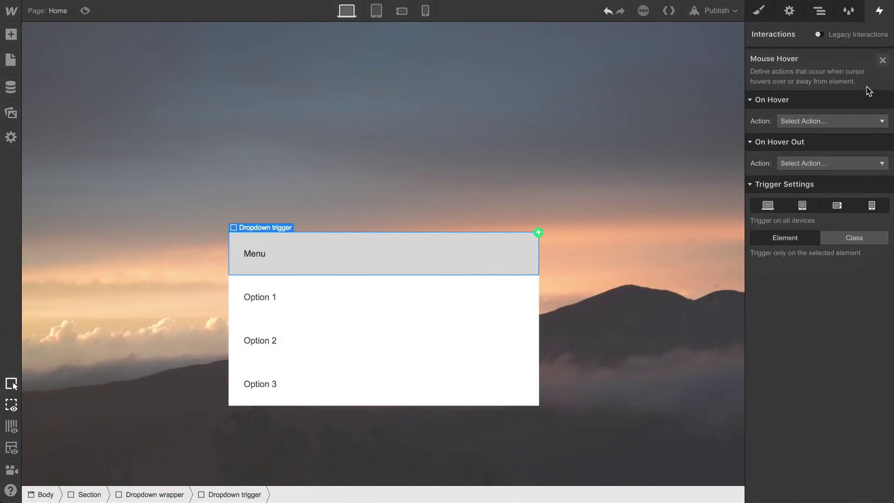
# - Set On Hover to play Dropdown open and On Hover Out to play Dropdown close
pyautogui.click(853, 118)
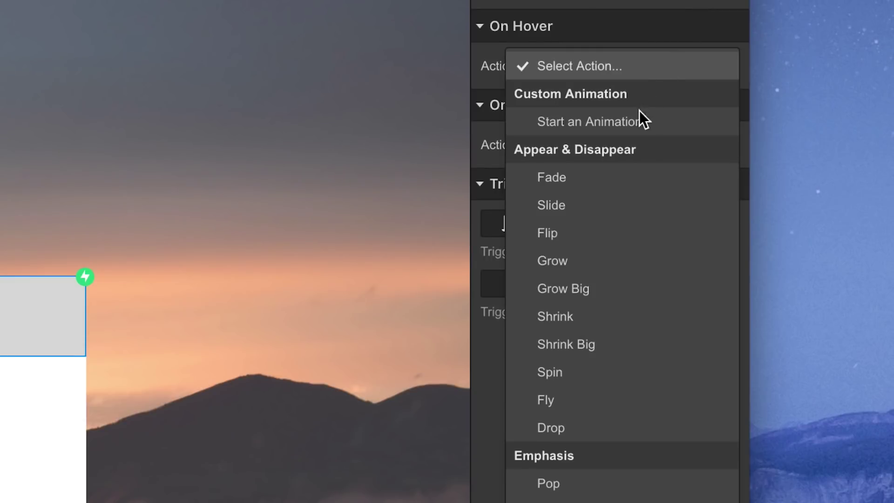
pyautogui.click(635, 120)
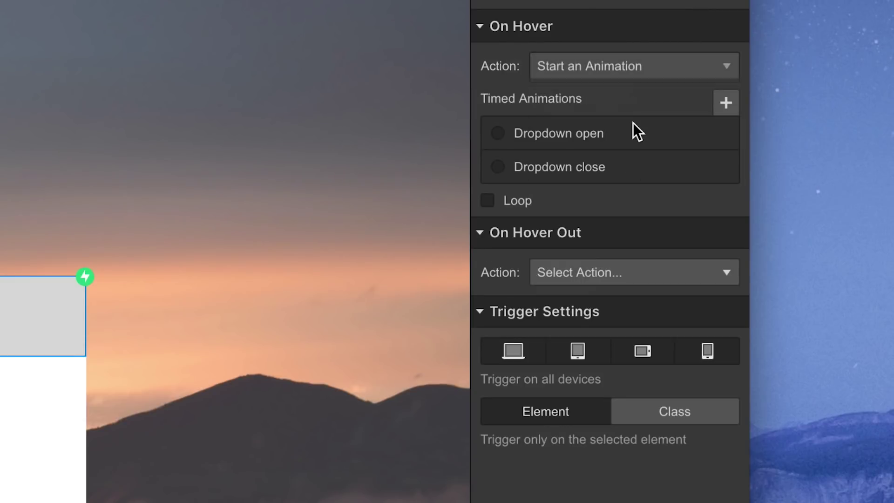
pyautogui.click(632, 132)
pyautogui.click(653, 301)
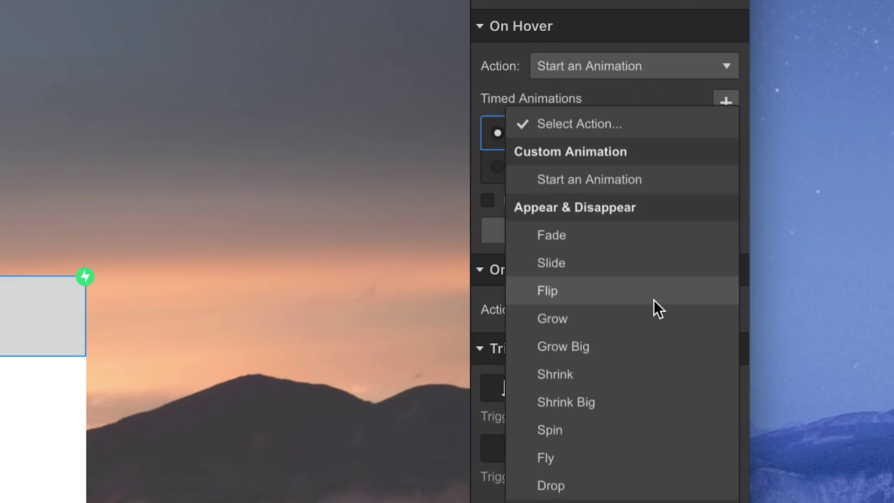
pyautogui.click(641, 177)
pyautogui.click(615, 412)
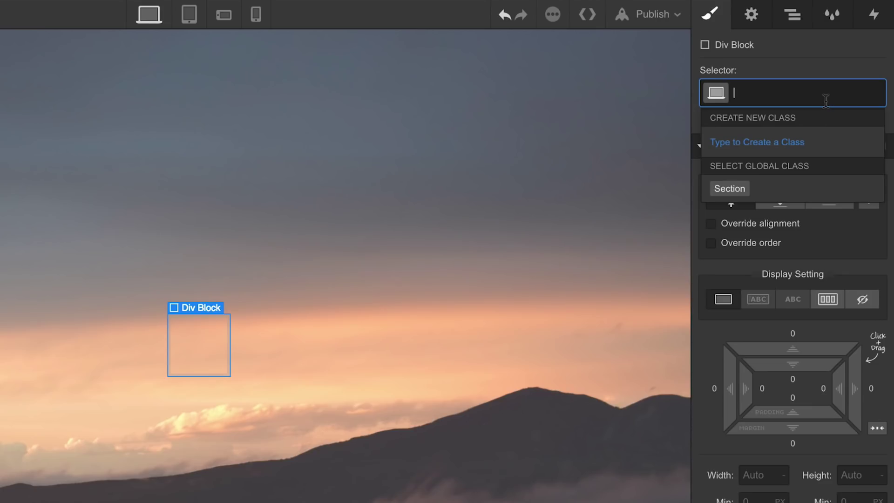
# - Find Dropdown wrapper, widen the Menu trigger's padding, and replay the open animations
pyautogui.write('Dropdown wrapper')
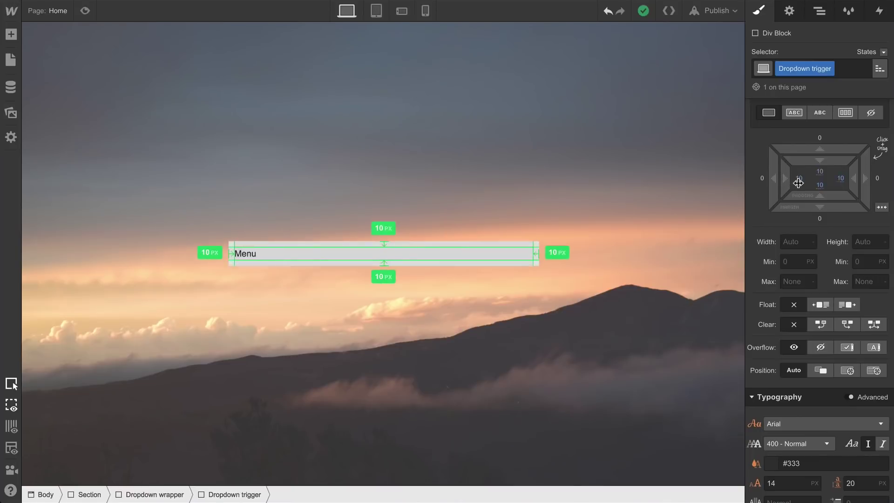
pyautogui.moveTo(798, 179); pyautogui.dragTo(824, 179)
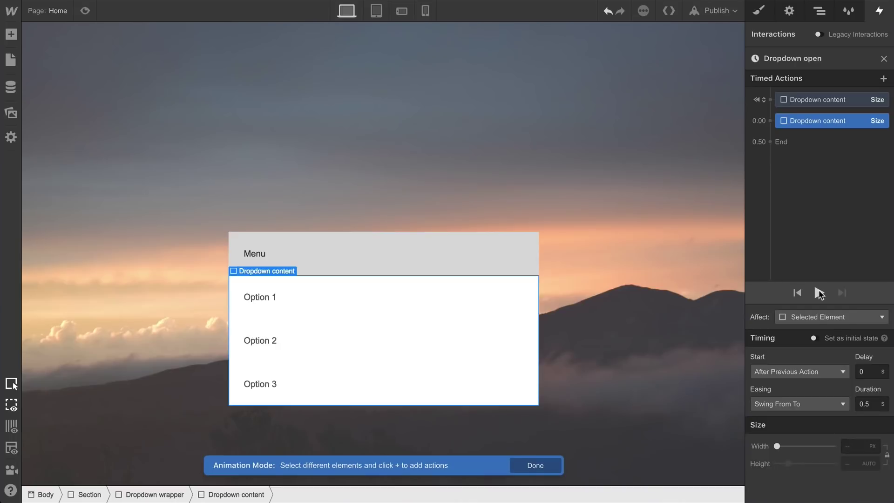
pyautogui.click(819, 293)
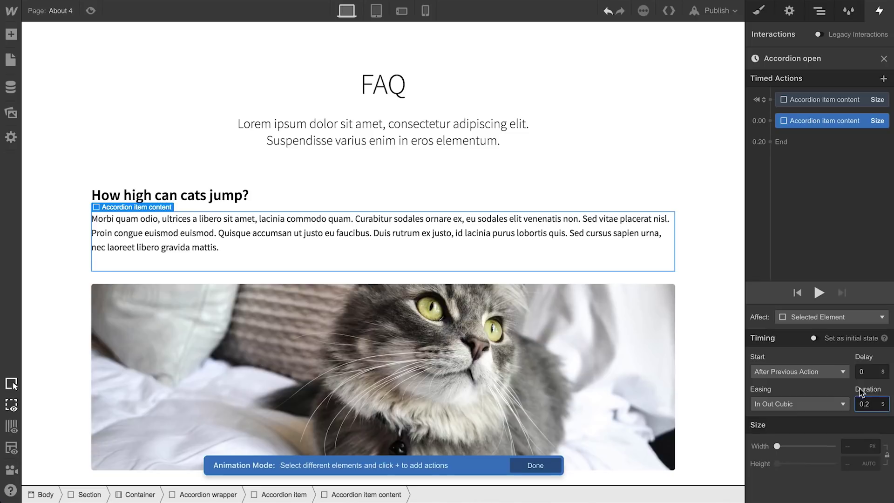
pyautogui.click(820, 292)
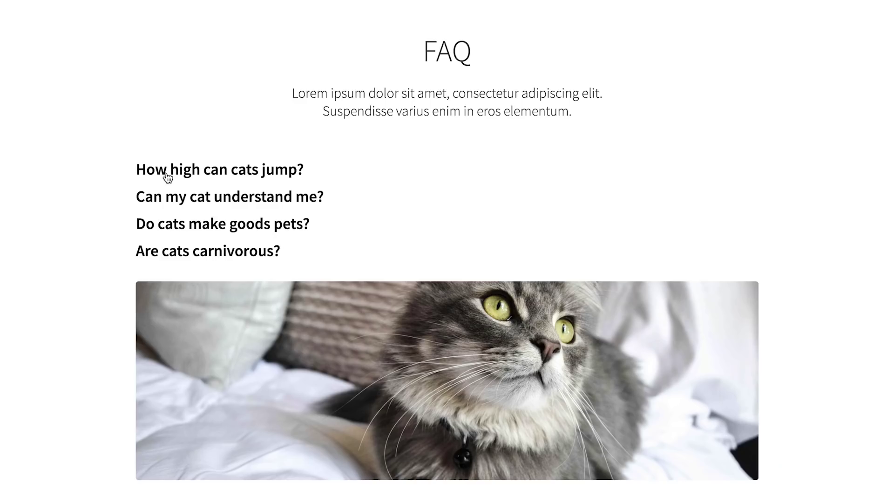
# - In preview, expand and collapse the first FAQ answer, then open and close the Menu dropdown
pyautogui.click(168, 176)
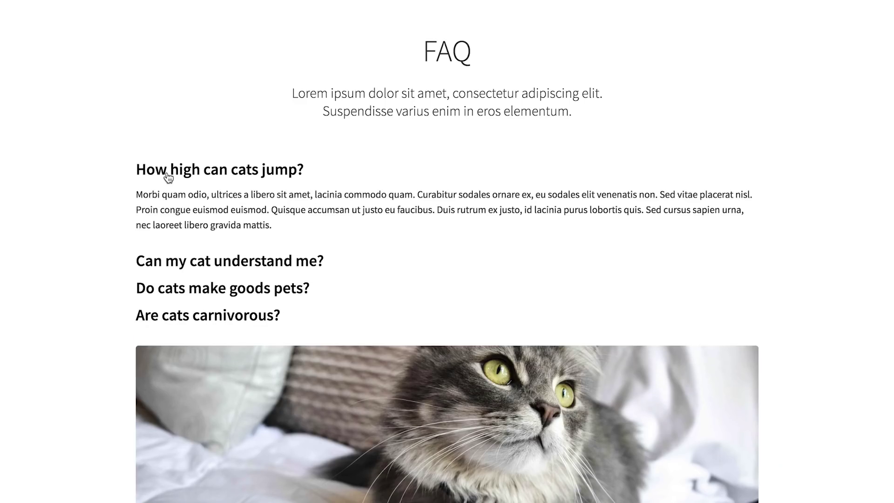
pyautogui.click(168, 176)
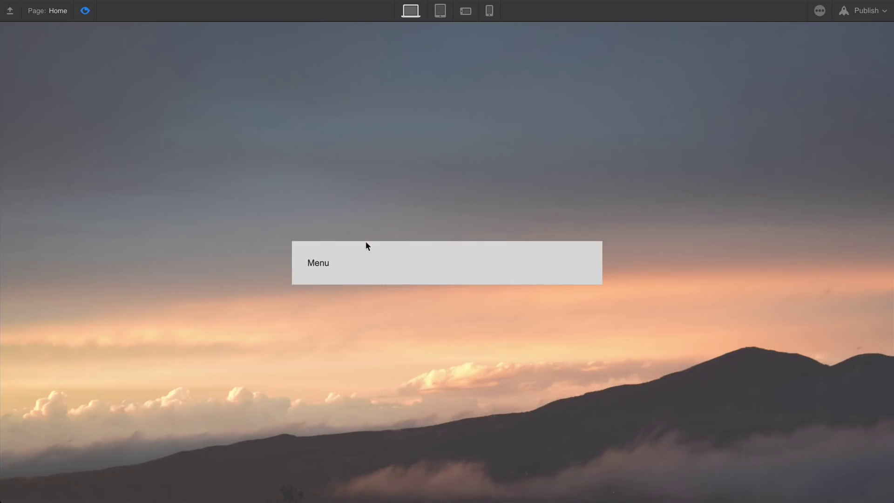
pyautogui.click(393, 260)
pyautogui.click(379, 251)
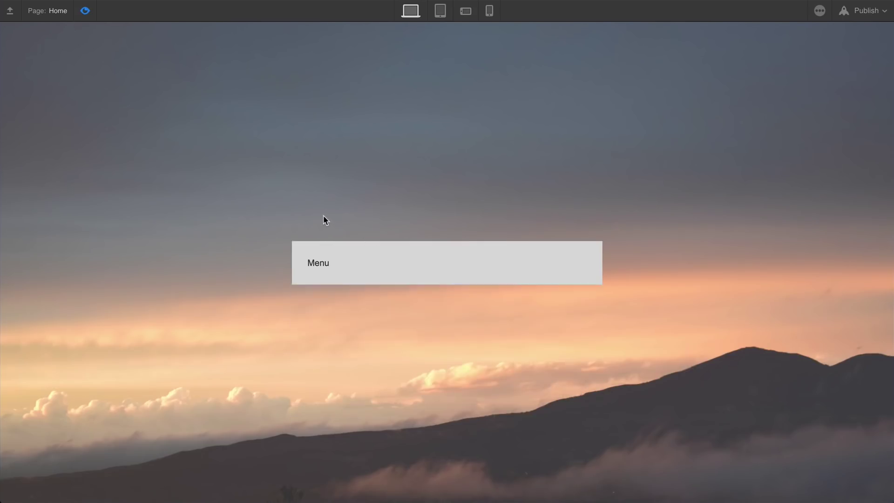